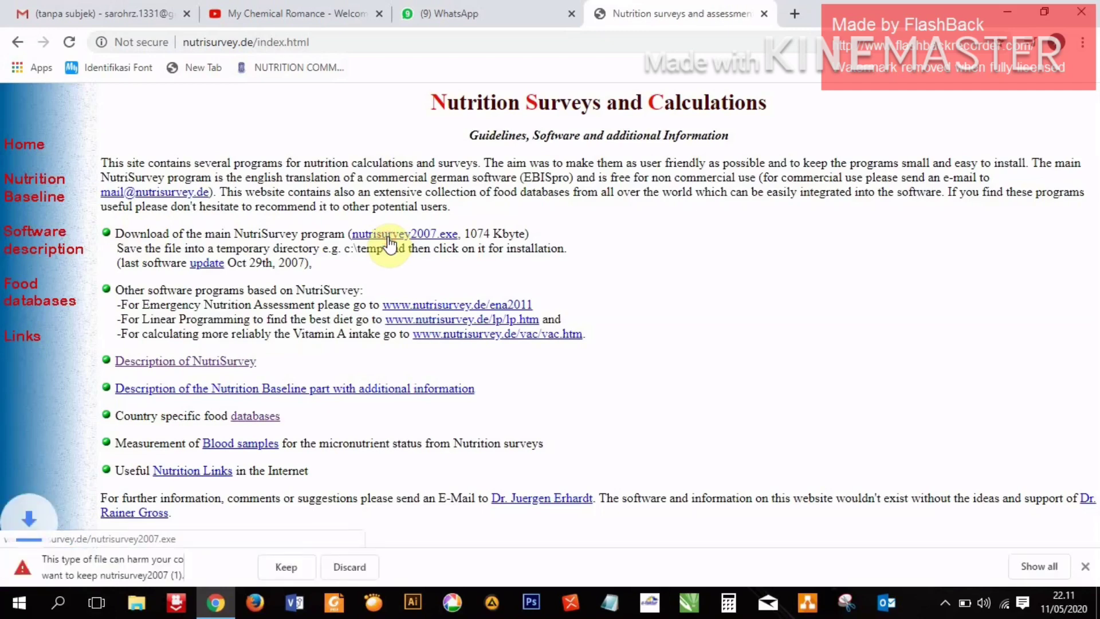
- Keep the nutrisurvey2007.exe download and download the Indonesian food database from the site's food databases page
left_click(279, 563)
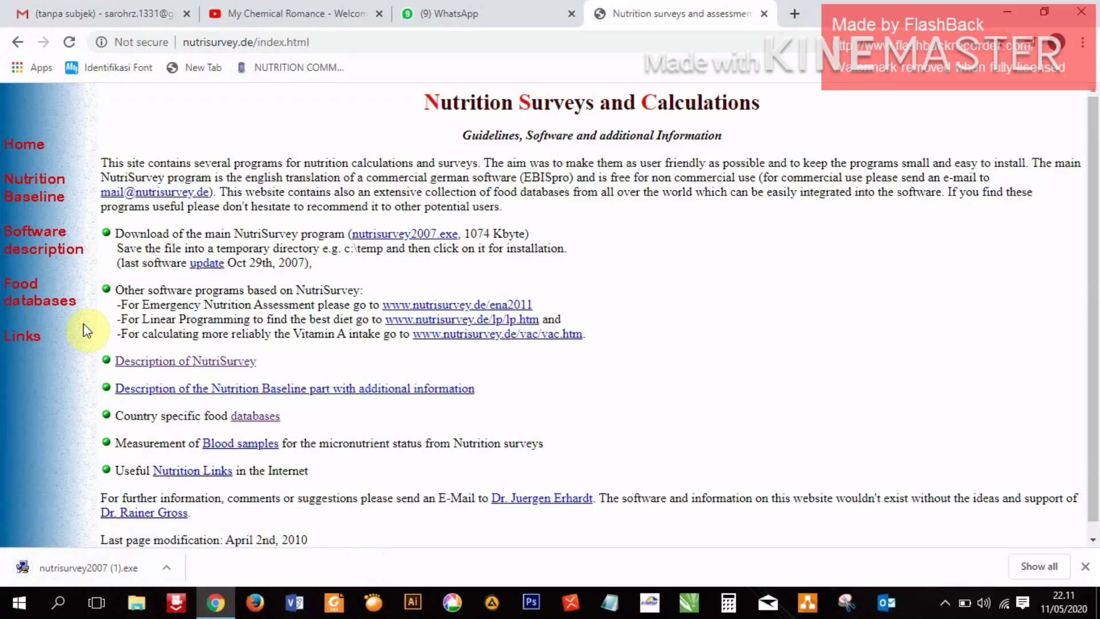
left_click(38, 299)
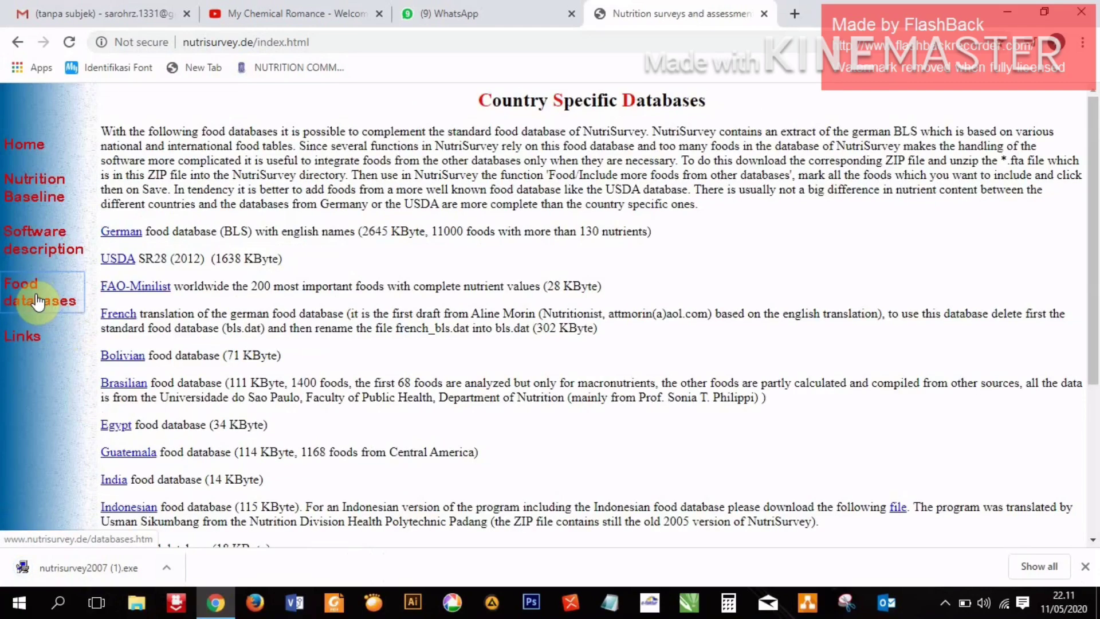
scroll(174, 301, "down", 3)
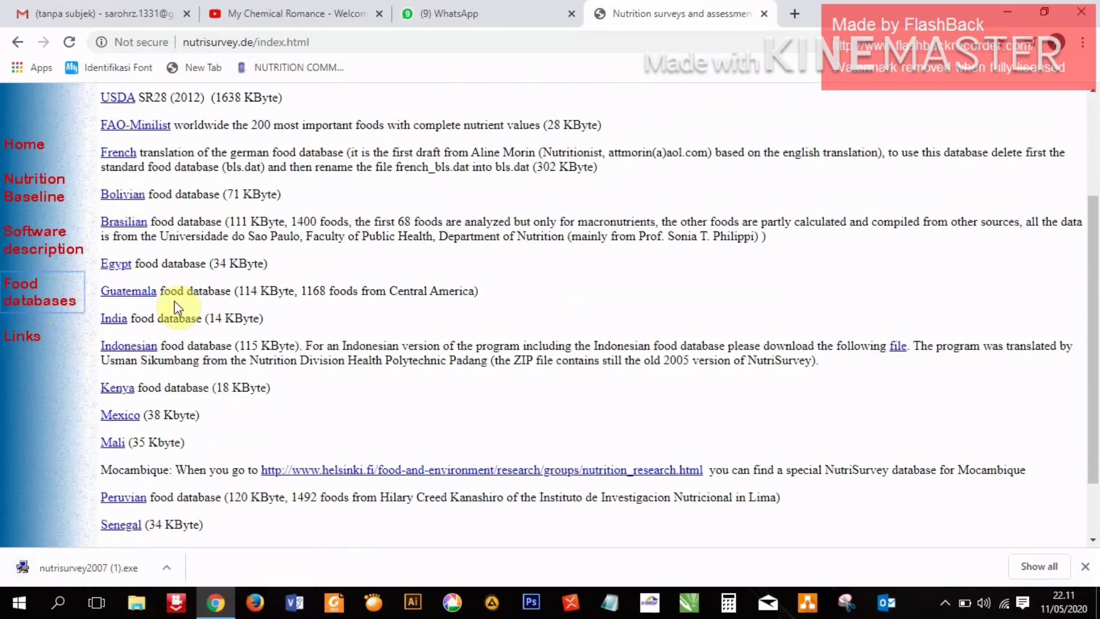
left_click(134, 350)
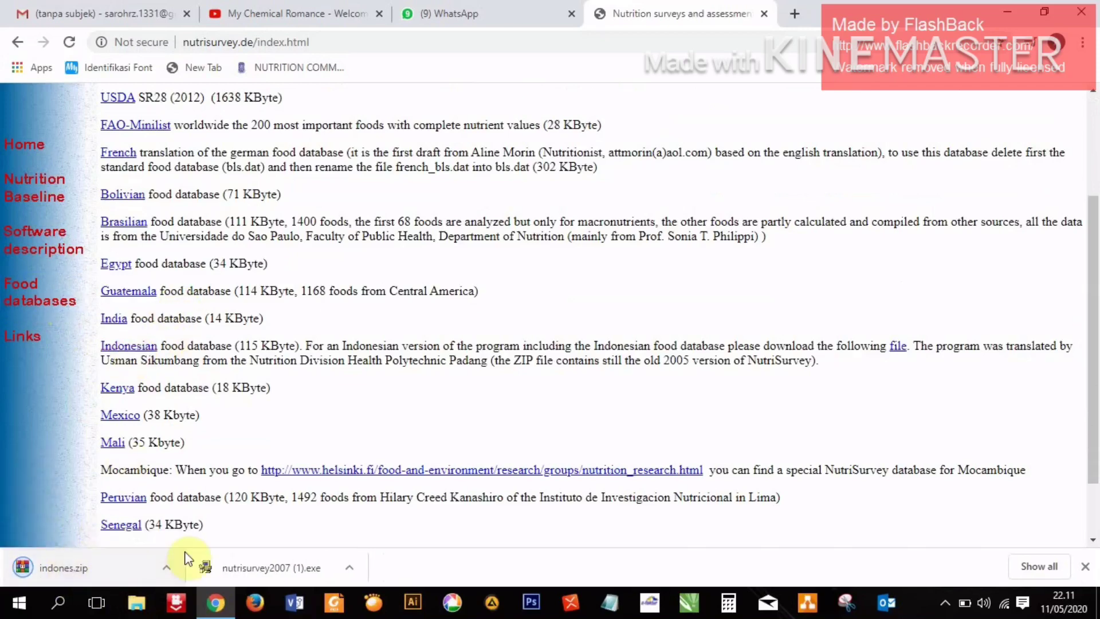
- Run the downloaded nutrisurvey2007 (1).exe from its folder and install NutriSurvey 2007 into C:\nutrisurvey2007
left_click(350, 567)
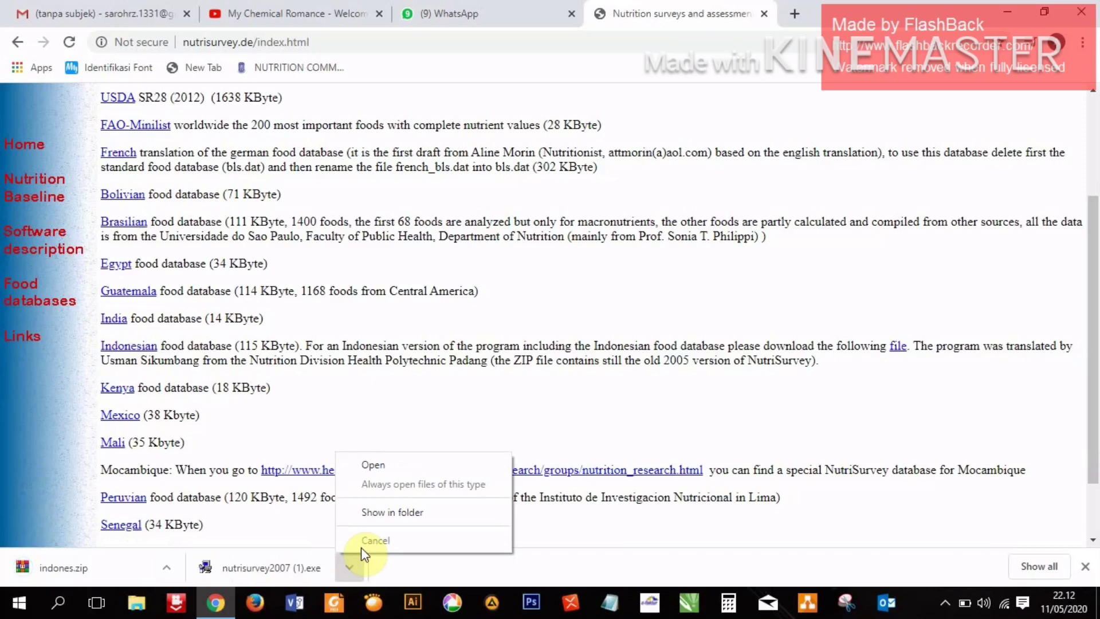
left_click(381, 512)
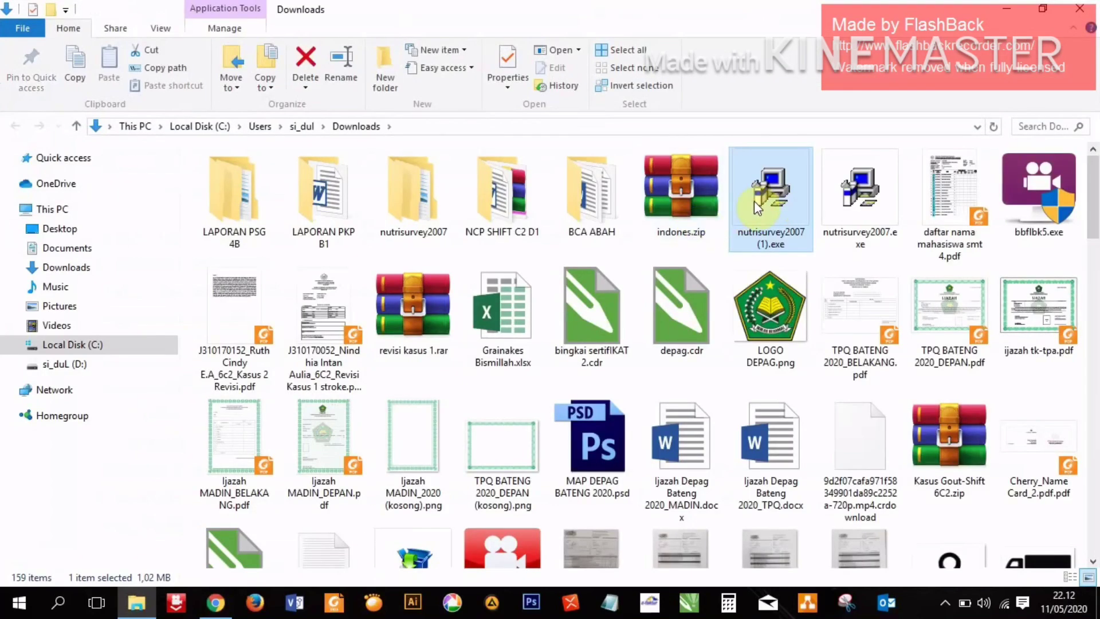
double_click(754, 201)
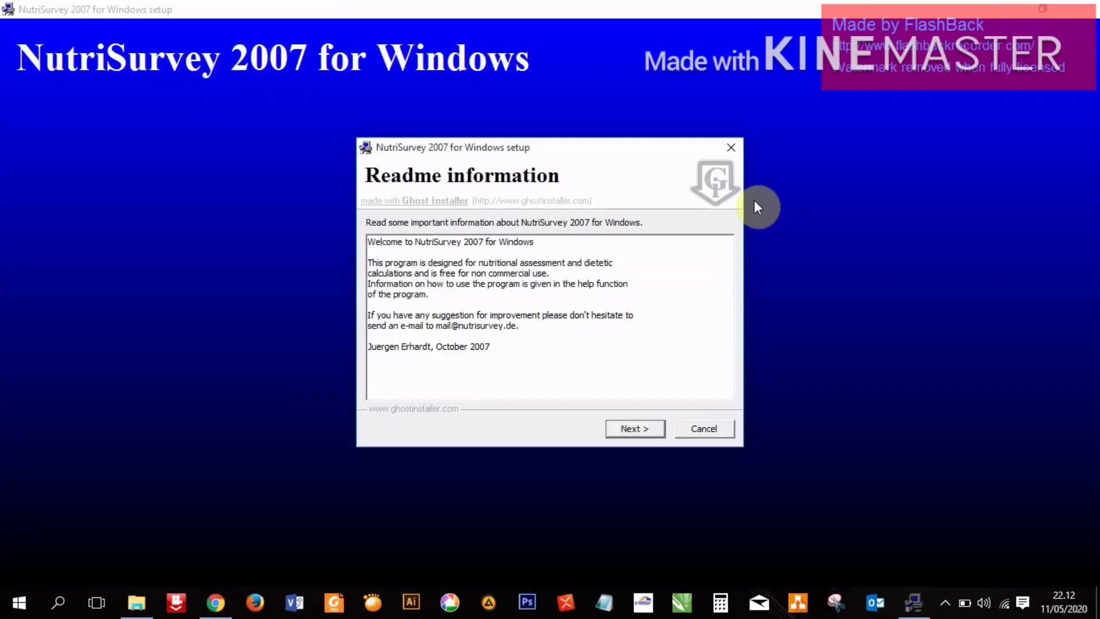
left_click(645, 431)
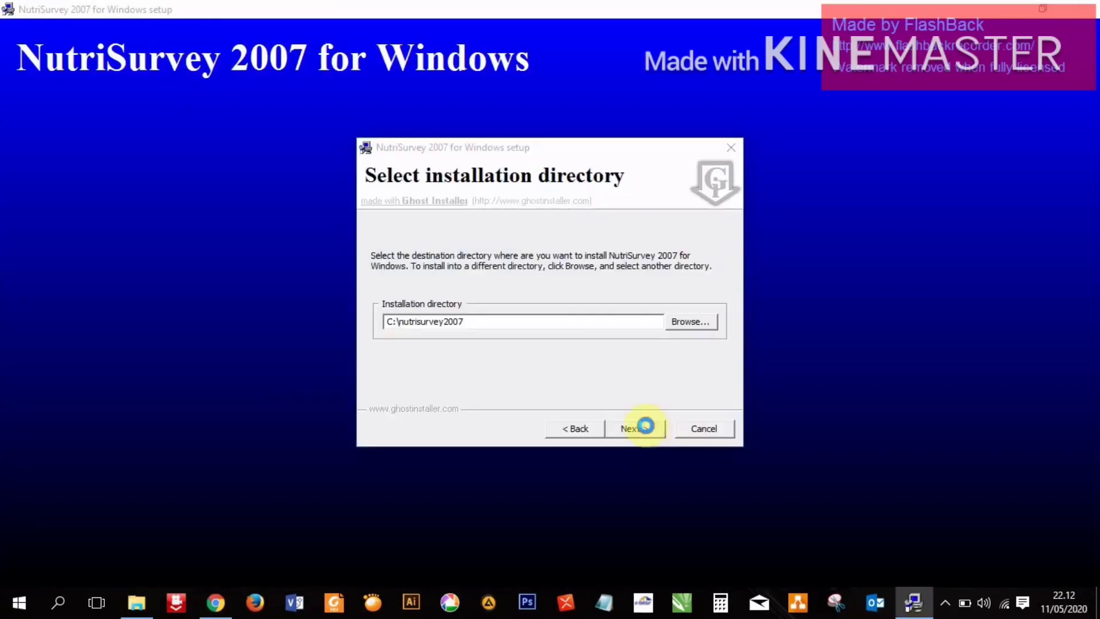
left_click(643, 431)
left_click(615, 352)
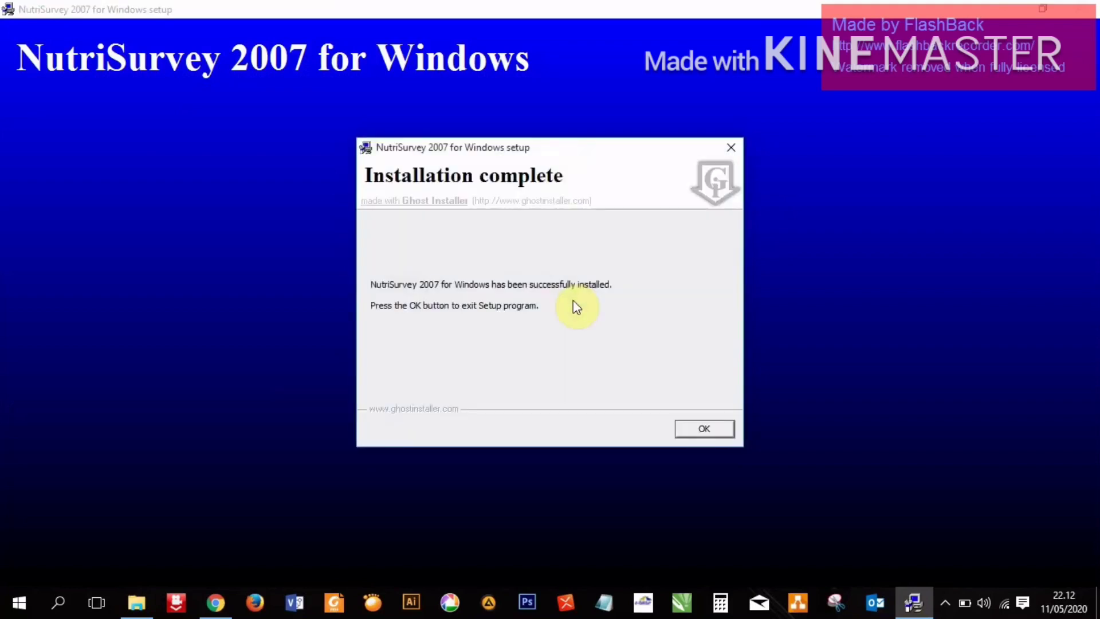
left_click(706, 436)
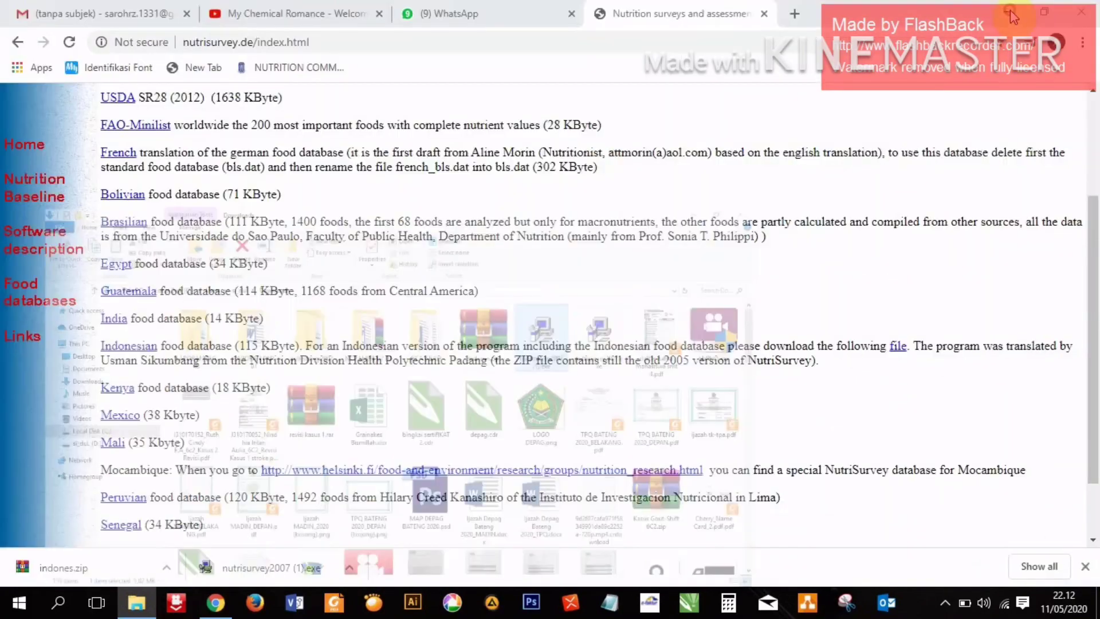
- Minimise the open windows, launch NutriSurvey from the desktop and dismiss its start-up notice
left_click(1006, 8)
left_click(1022, 12)
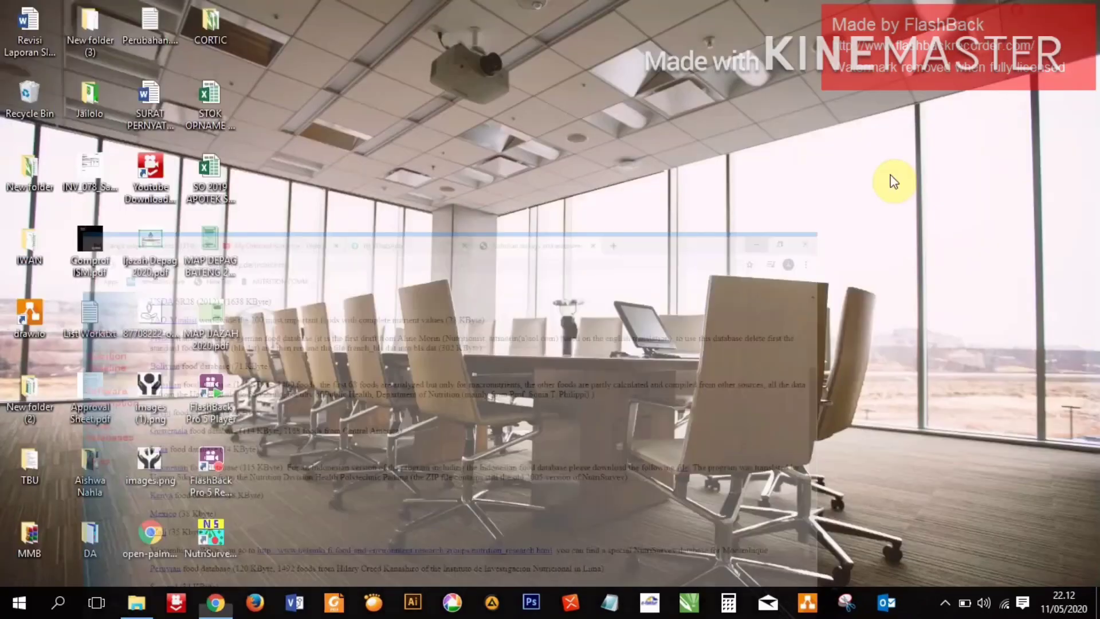
left_click(215, 535)
double_click(215, 535)
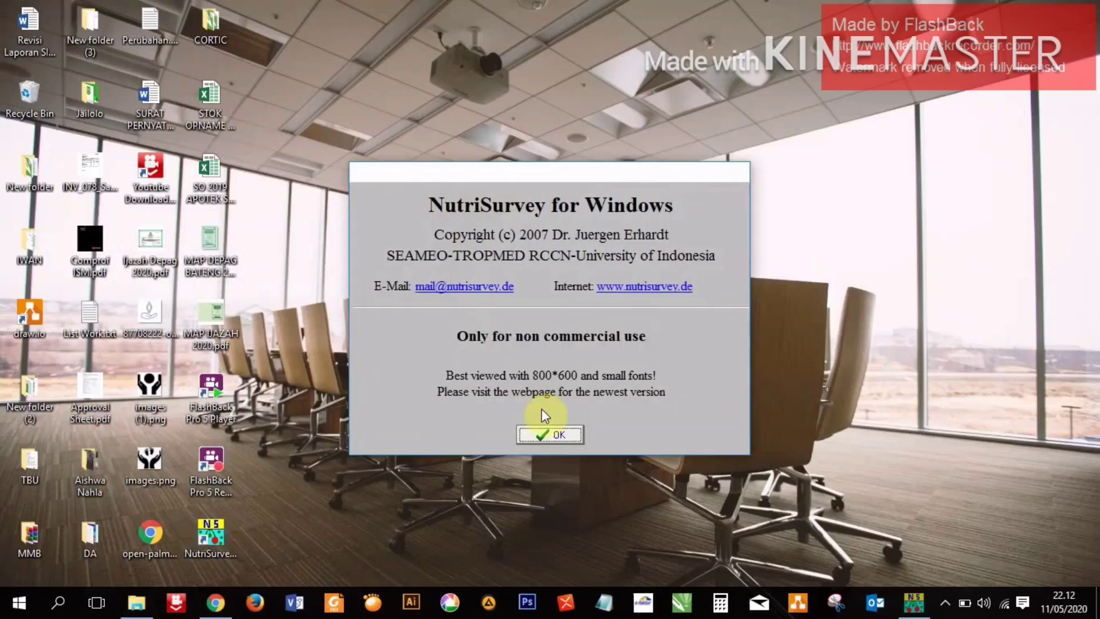
left_click(563, 436)
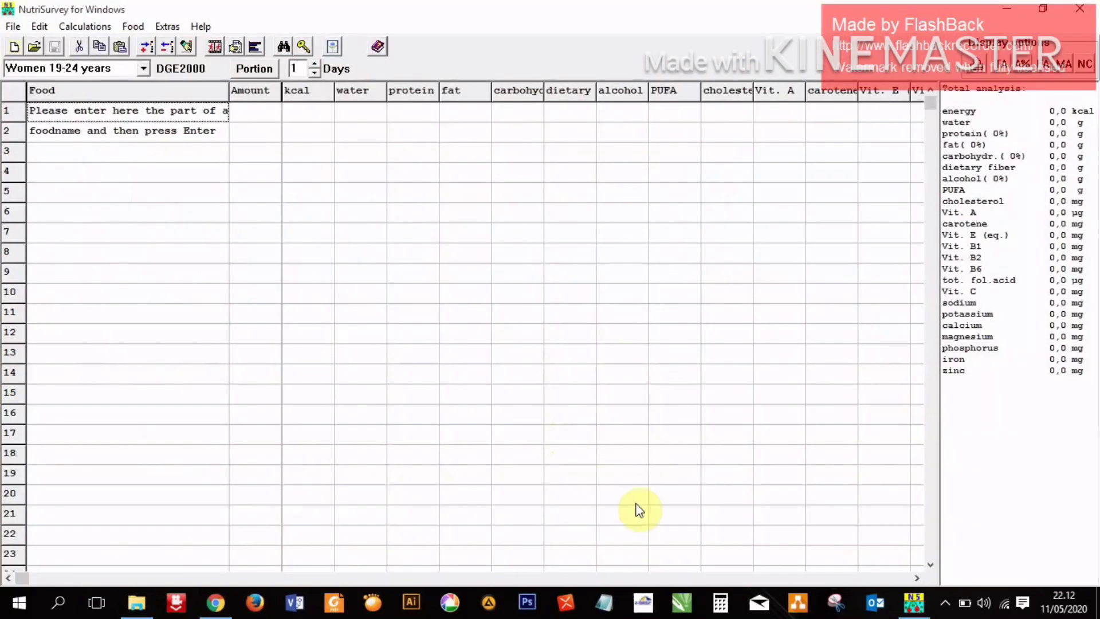
- Switch to File Explorer and extract indones.zip in Downloads into its own indones folder
left_click(138, 602)
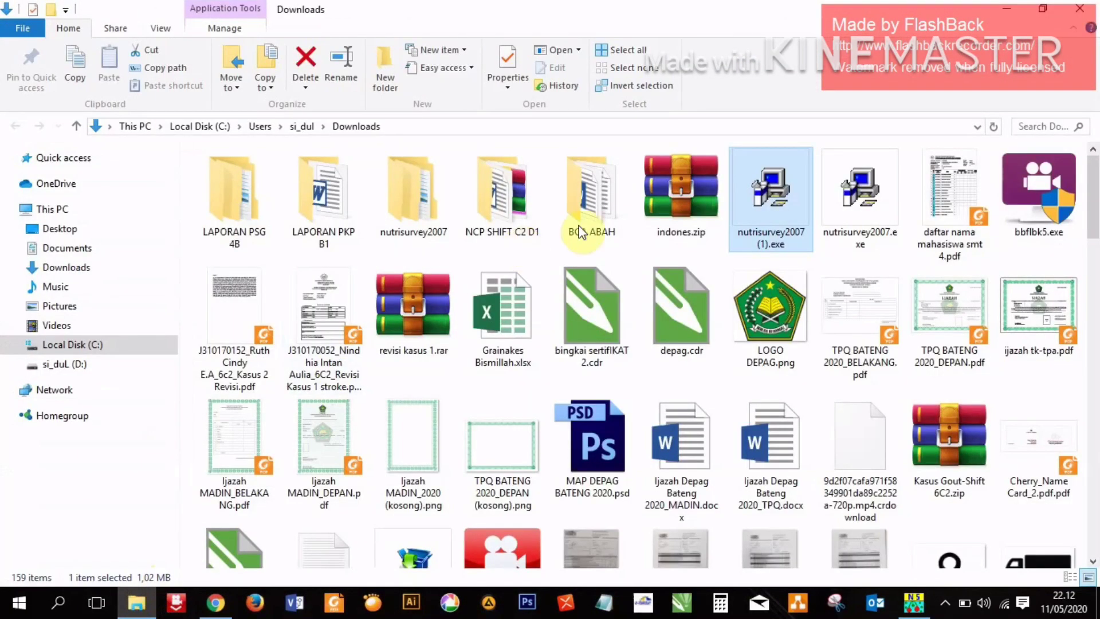
left_click(679, 215)
right_click(678, 218)
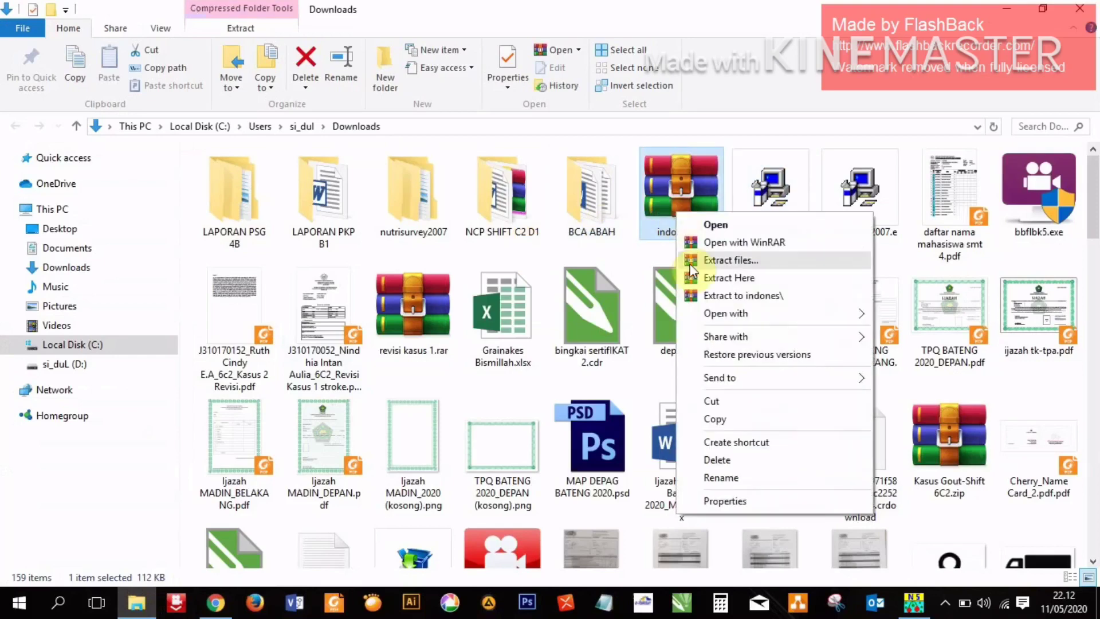
left_click(705, 295)
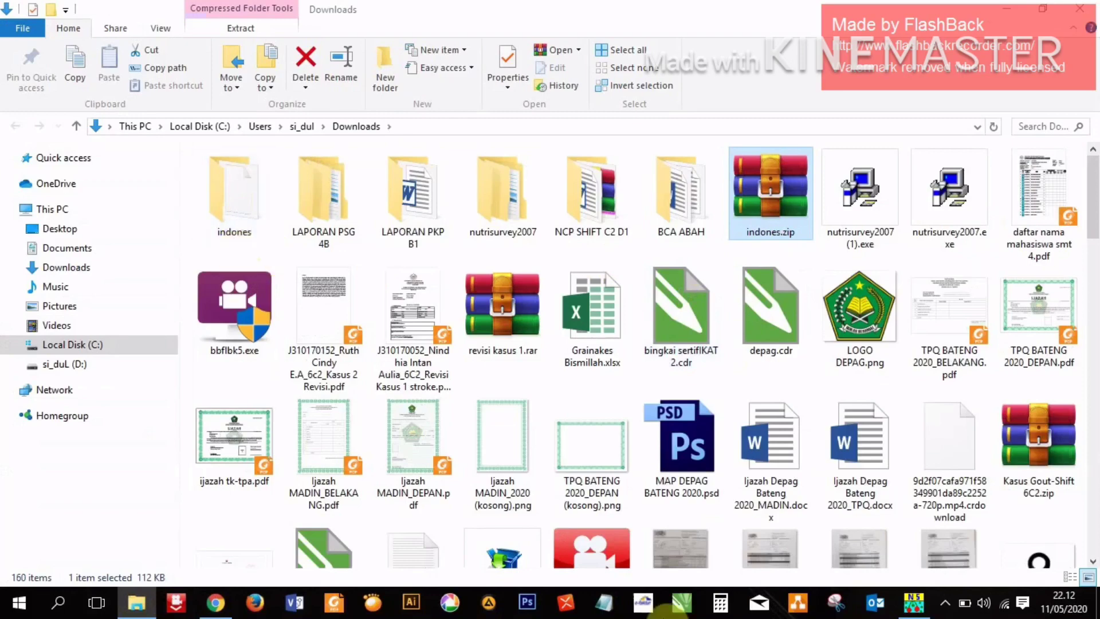
- Examine the database files inside the nutrisurvey2007 folder on drive C and switch back to NutriSurvey
left_click(914, 601)
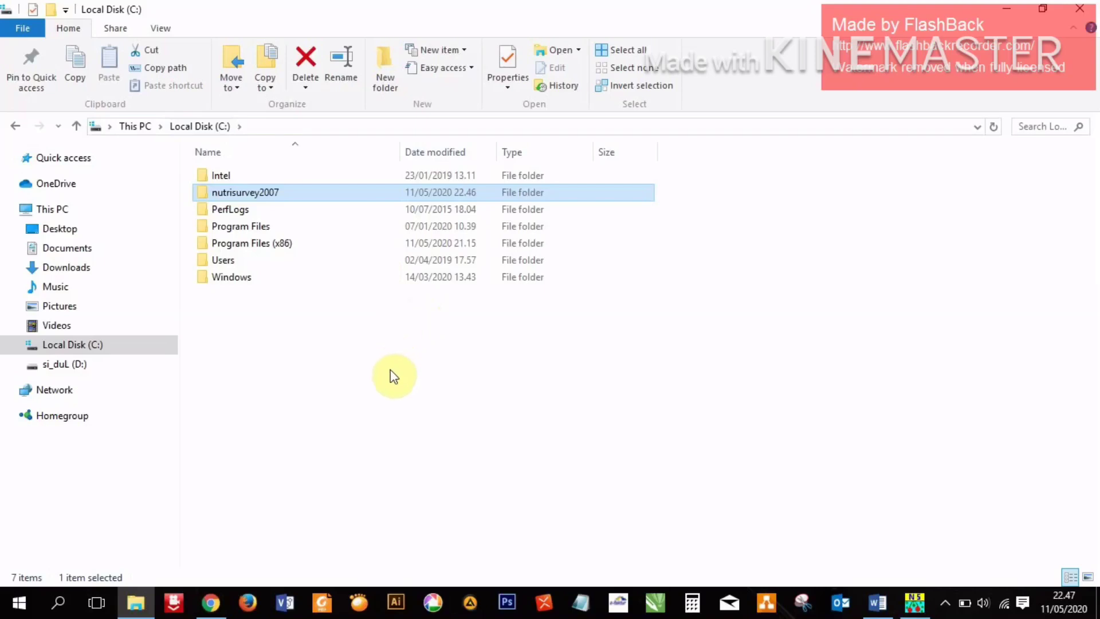
double_click(243, 195)
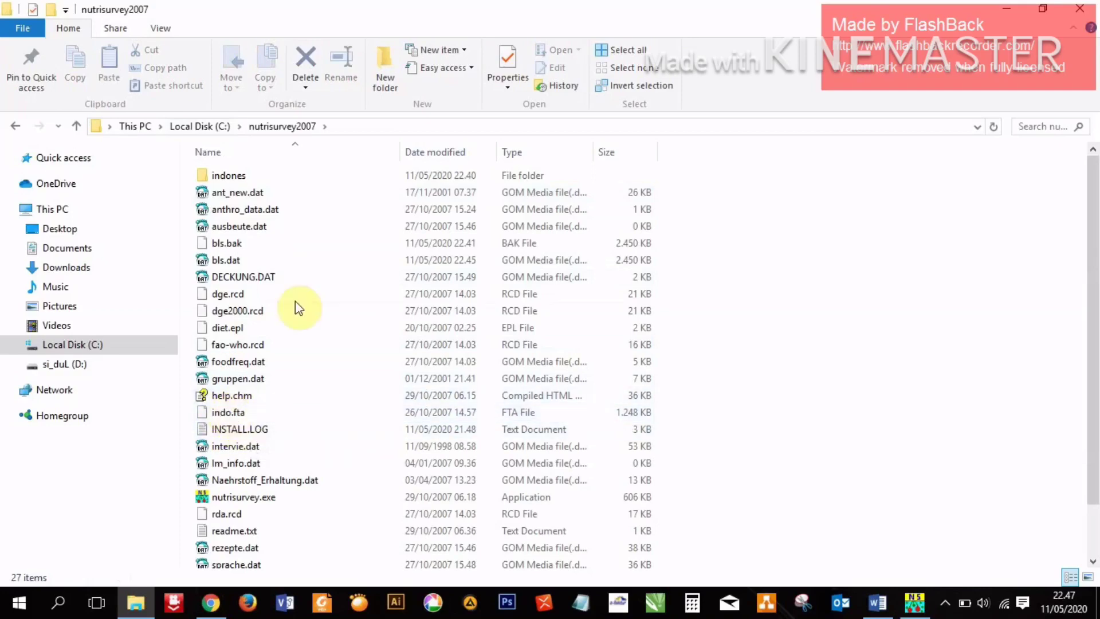
left_click(916, 598)
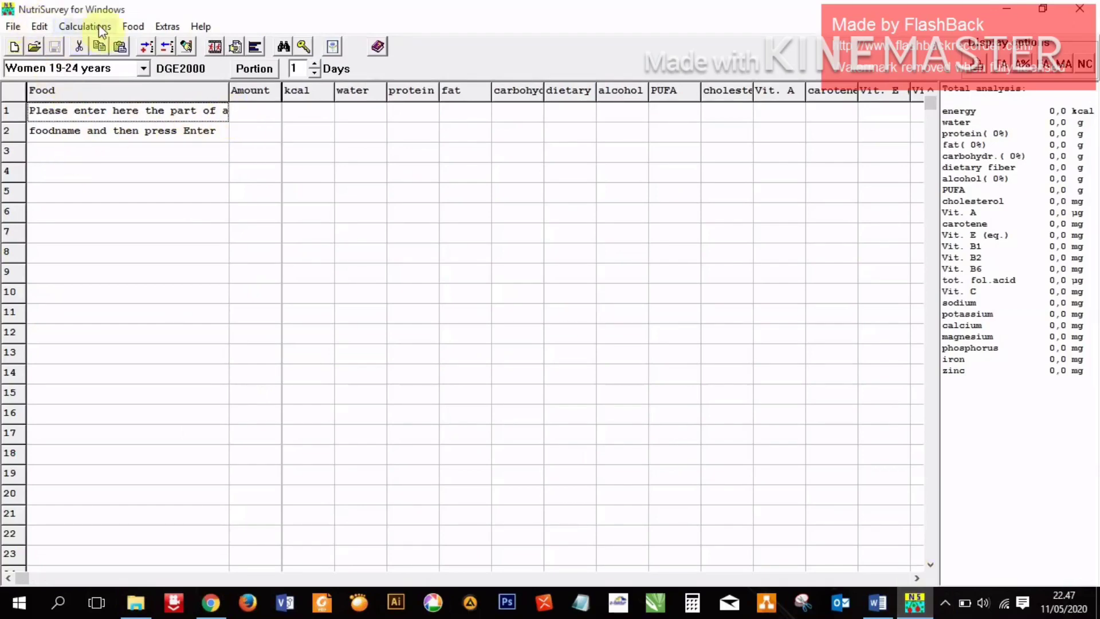
- Include all foods from the indo.fta database in the standard food database and save the modifications
left_click(136, 25)
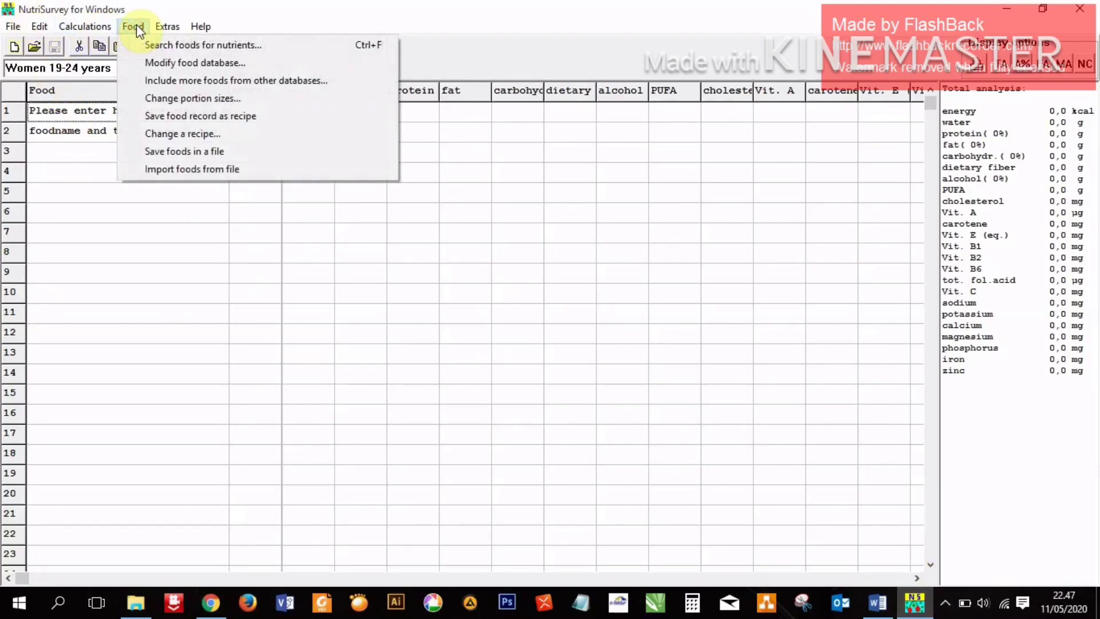
left_click(159, 85)
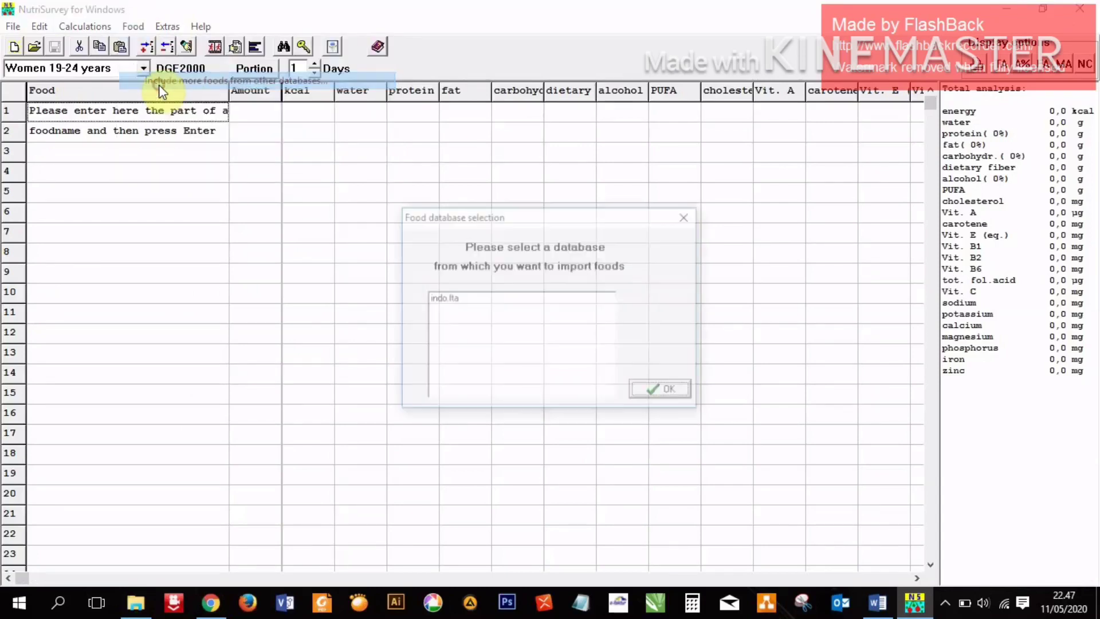
left_click(456, 299)
left_click(665, 390)
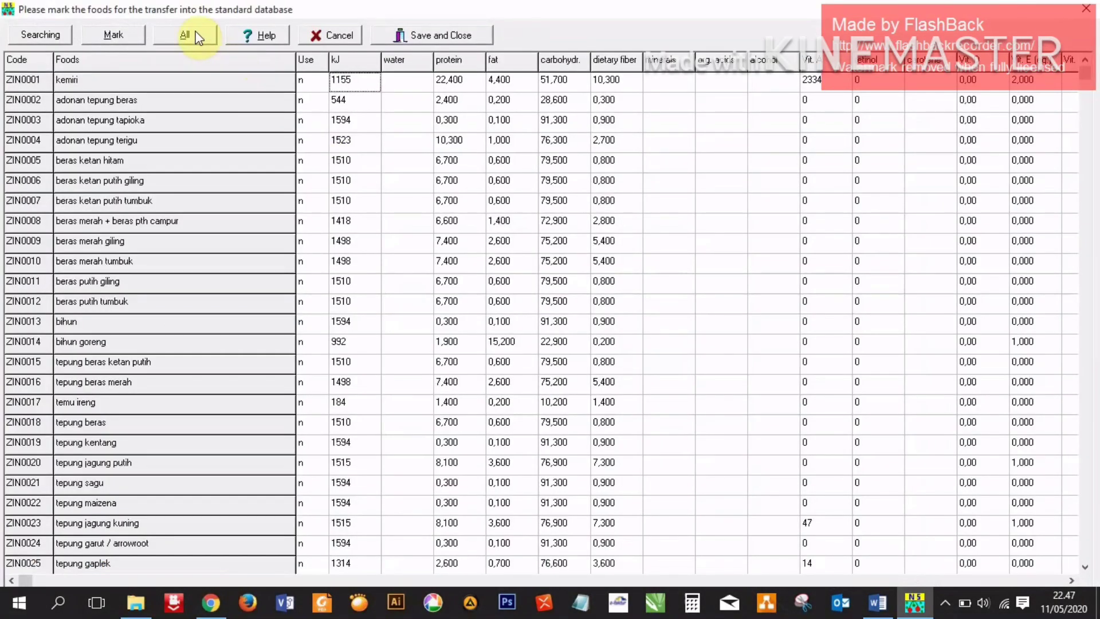
left_click(195, 35)
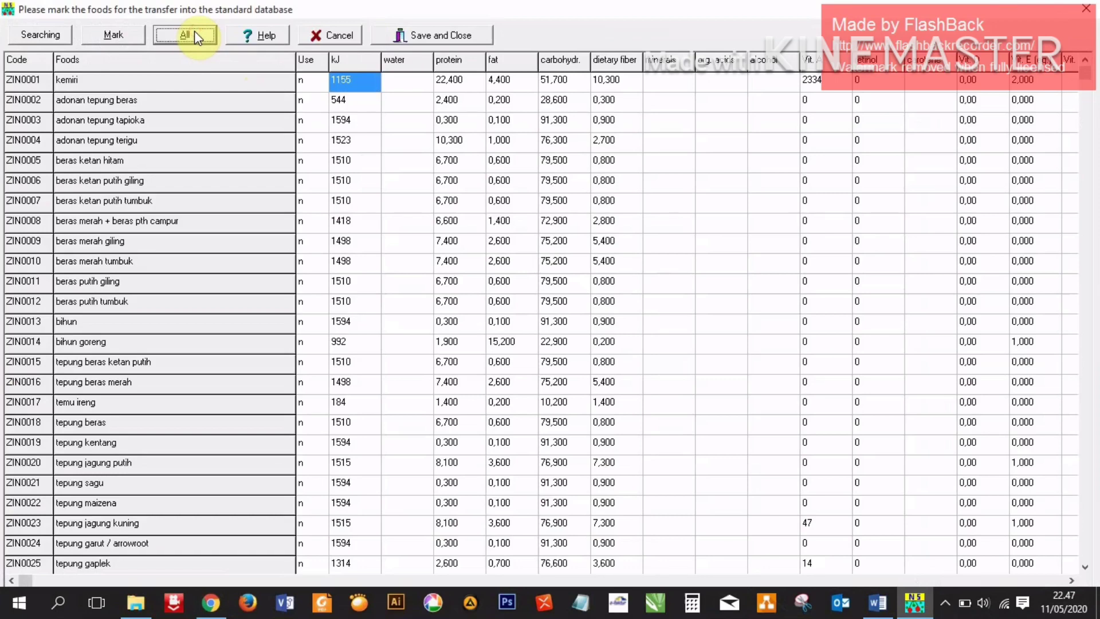
left_click(438, 36)
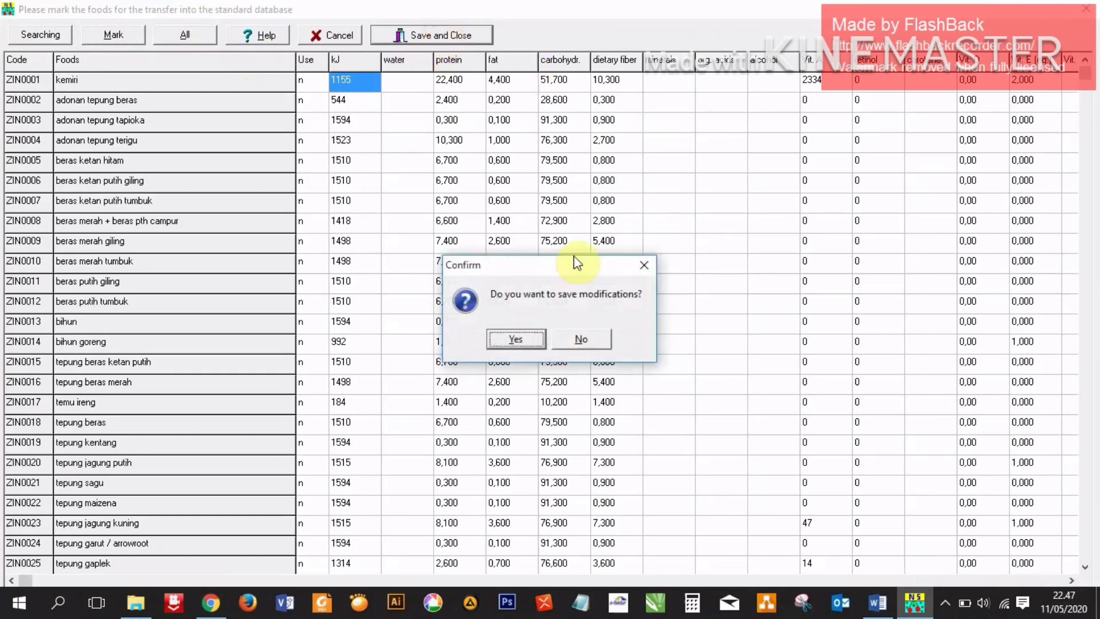
left_click(502, 335)
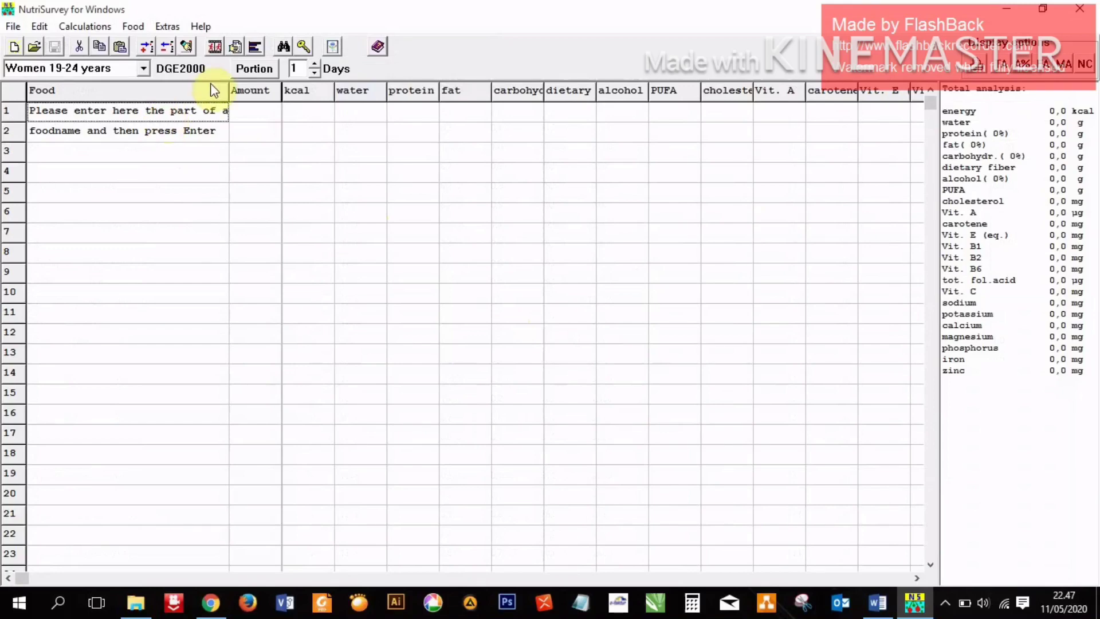
- Search for "beras" in the first food row, close the food selection and clear the entry
type("beras")
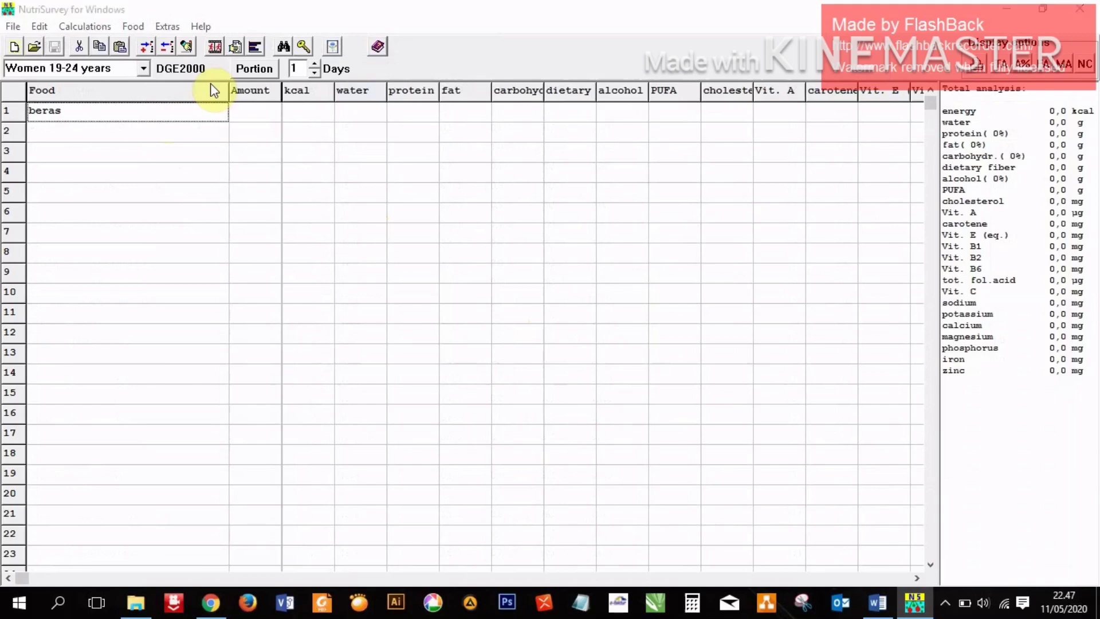
key("Return")
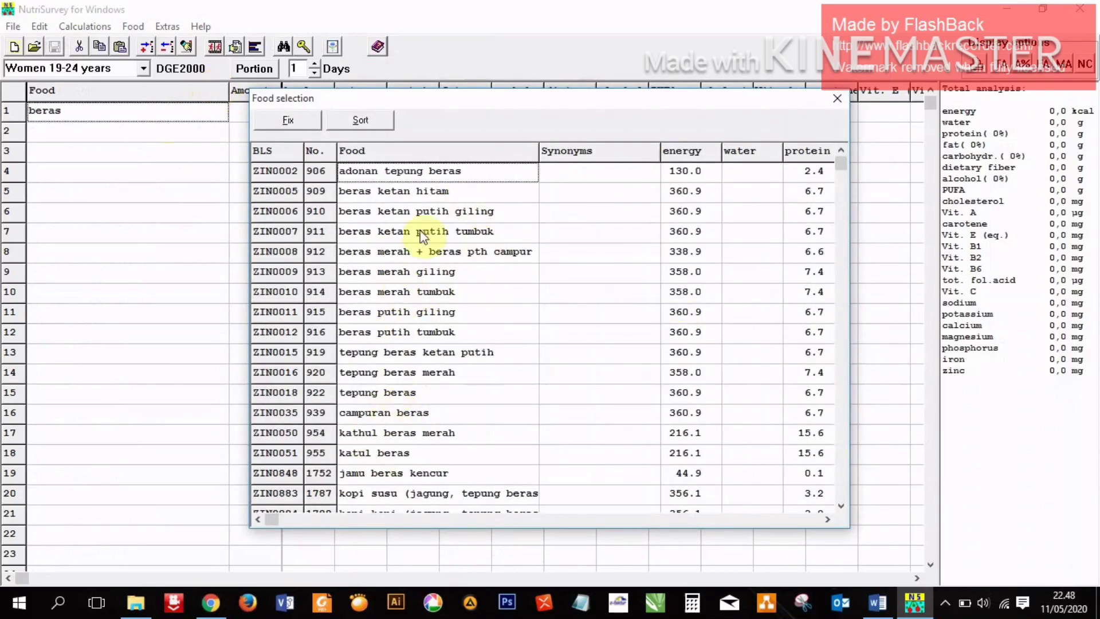
left_click(841, 100)
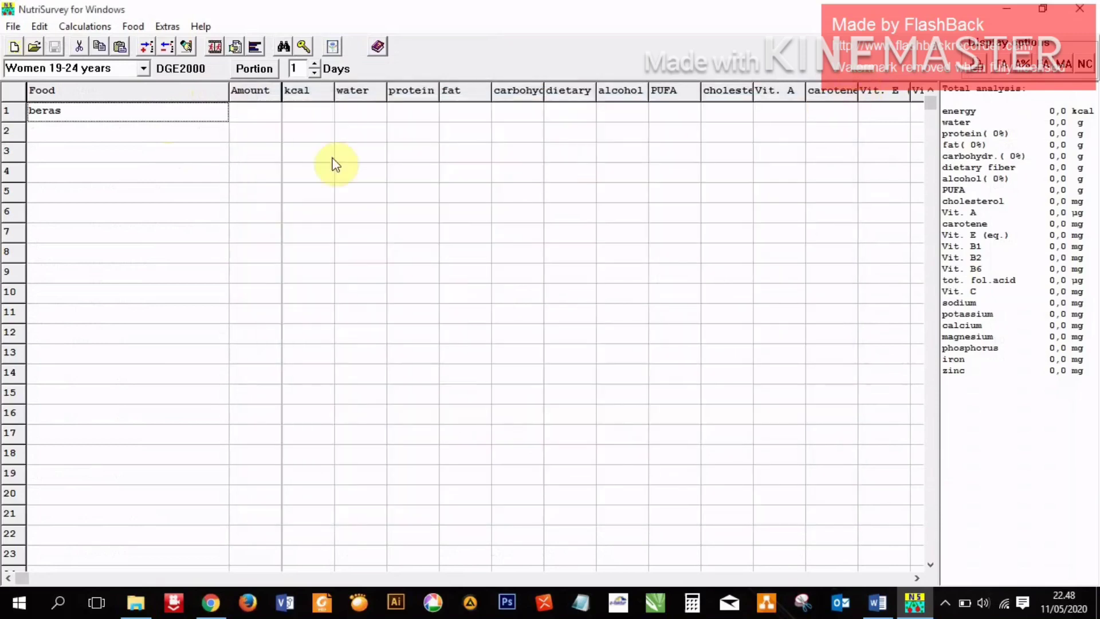
key("BackSpace")
key("BackSpace")
key("BackSpace")
key("BackSpace")
key("BackSpace")
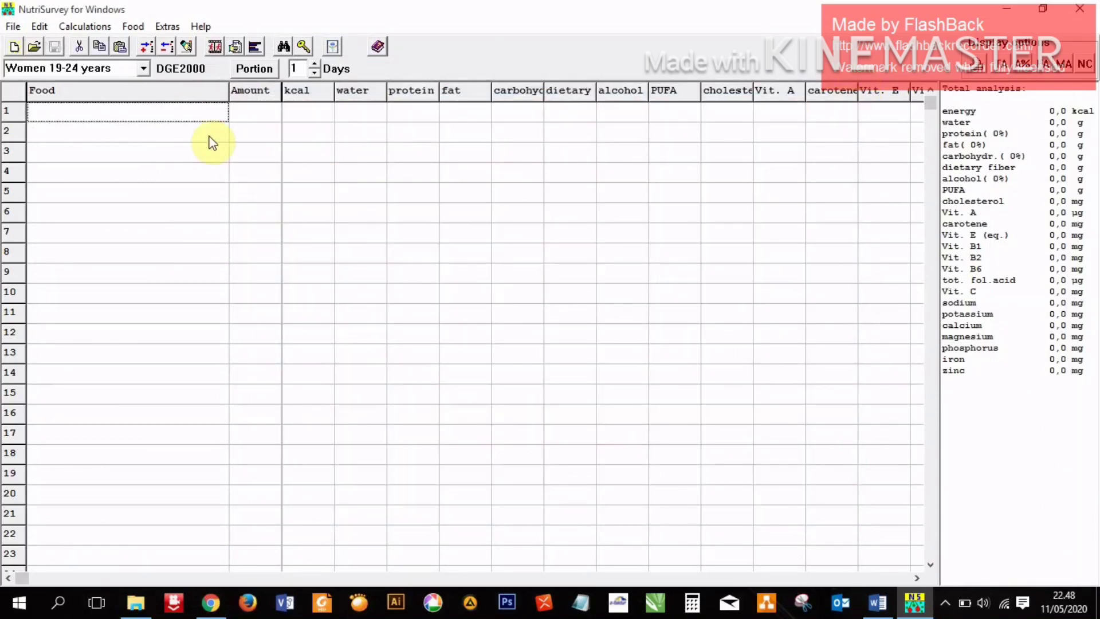
- Search for "nasi" in the first food row and close the food selection
type("nasi")
key("Return")
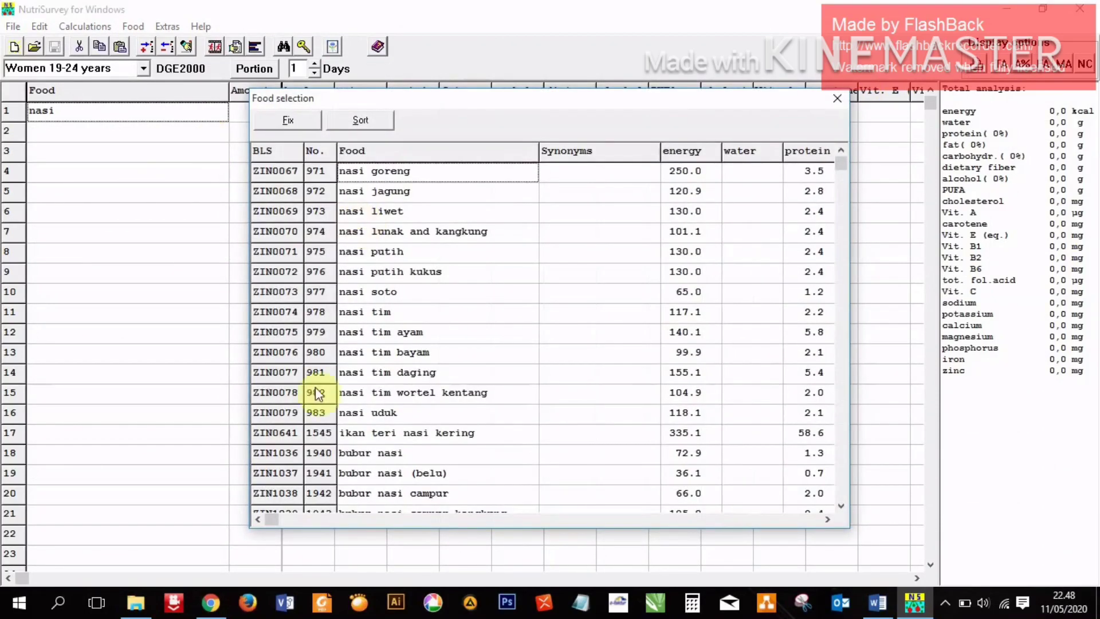
left_click(838, 99)
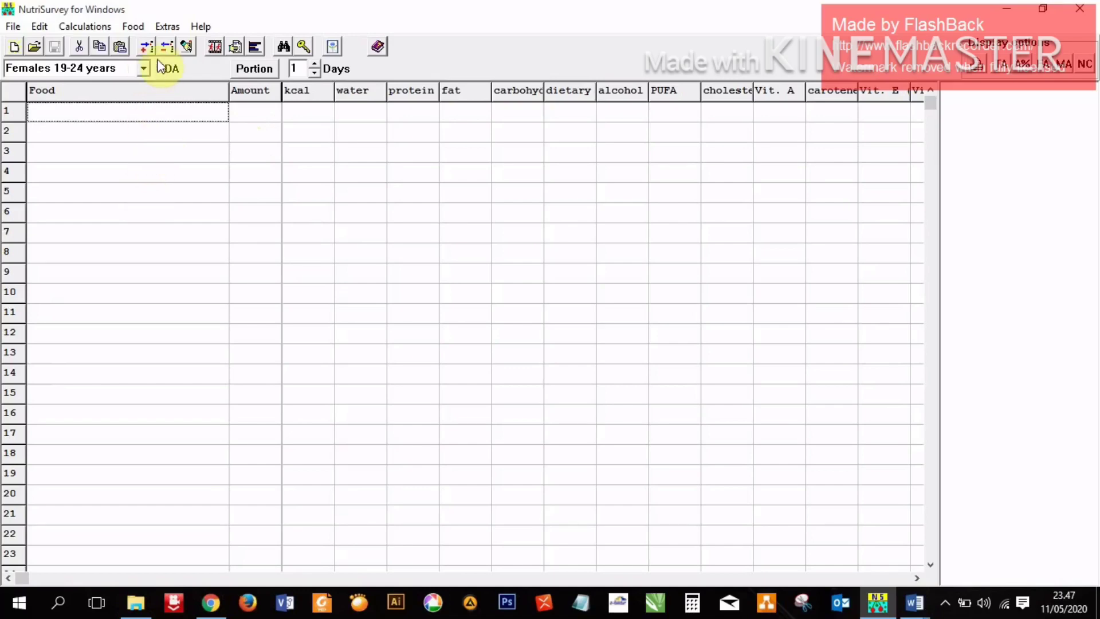
- Open the food database for modification and add a new food named "Beng-beng"
left_click(131, 26)
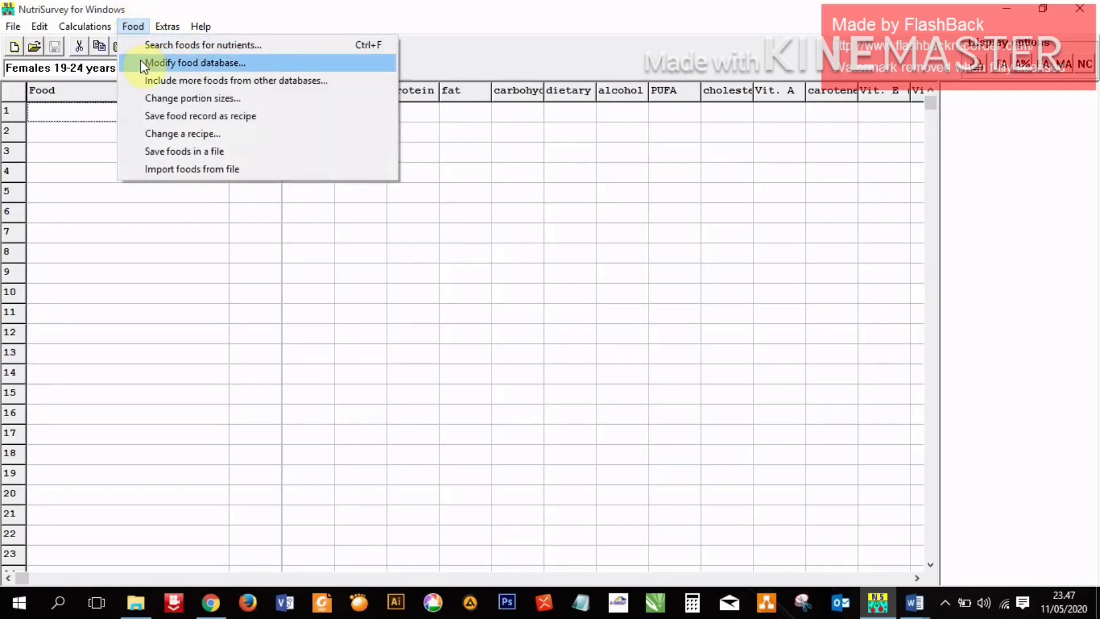
left_click(141, 61)
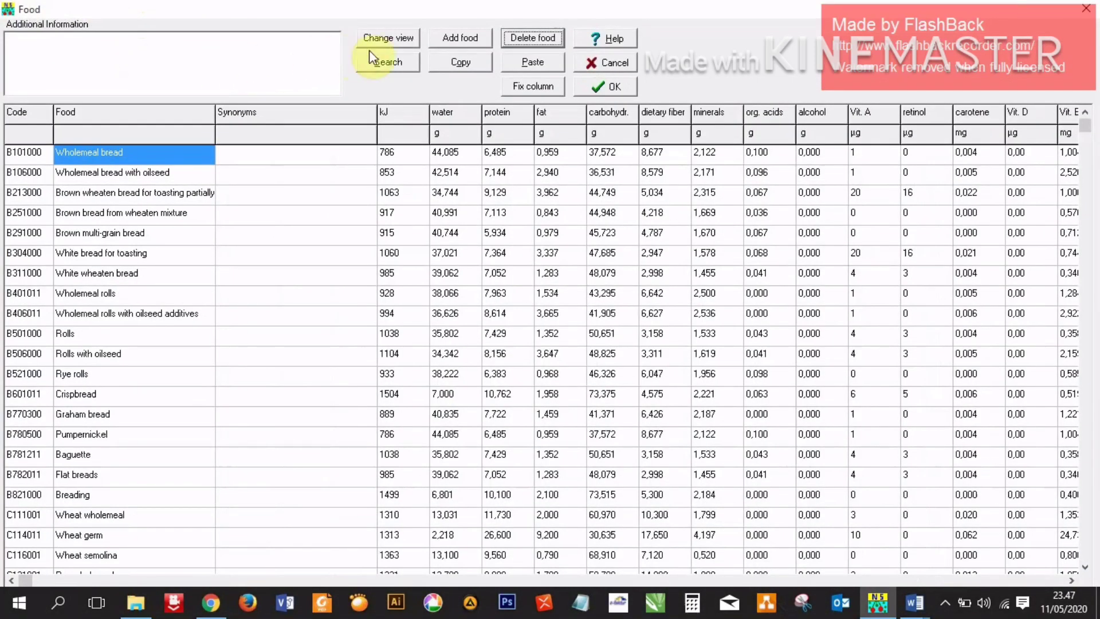
left_click(469, 38)
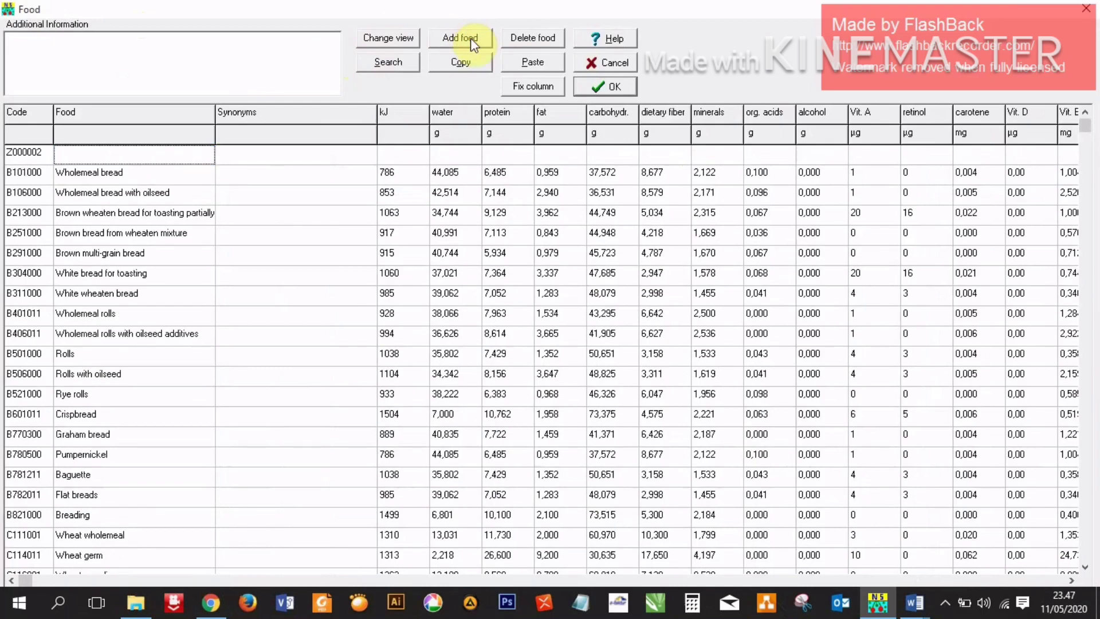
left_click(115, 155)
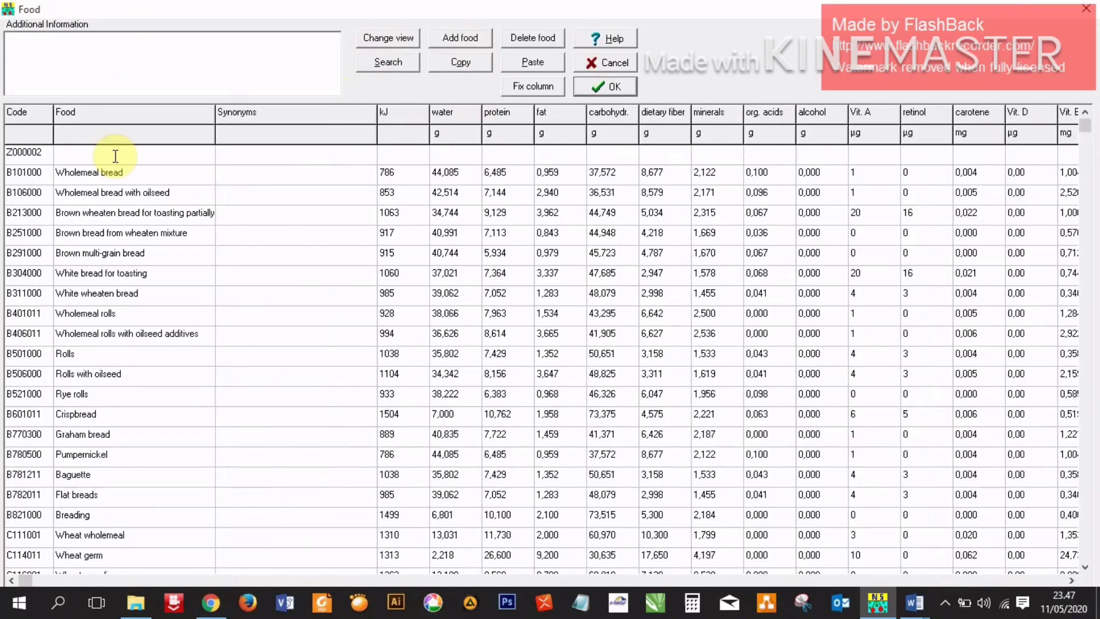
type("Beng-beng")
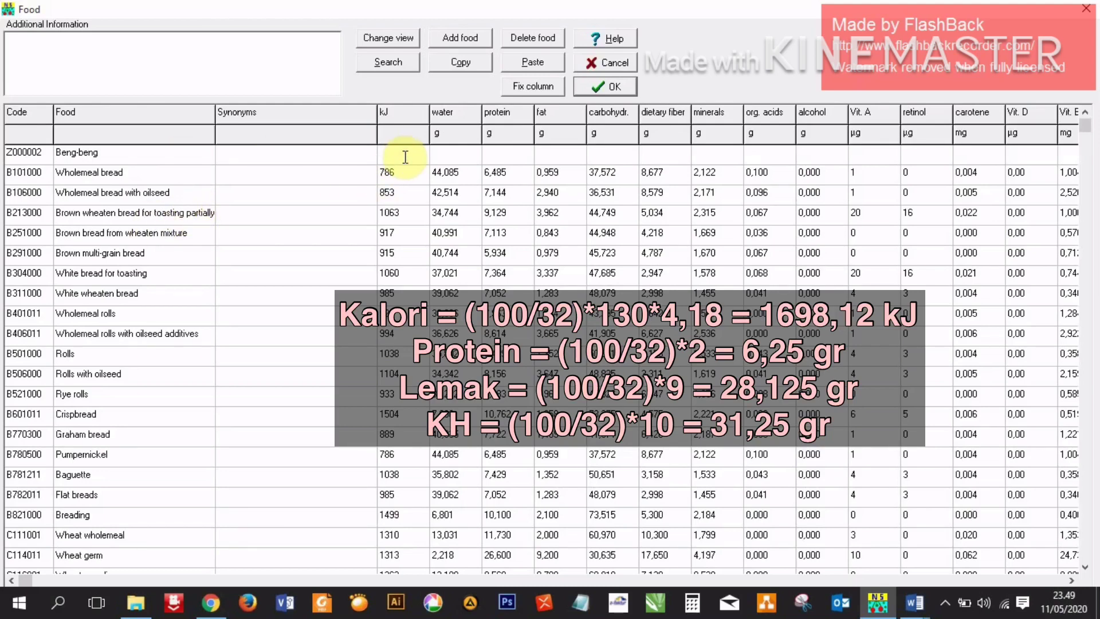
- Enter the Beng-beng nutrients: 1698,12 kJ energy, 6,25 g protein, 28,125 g fat and 31,25 g carbohydrate
type("169")
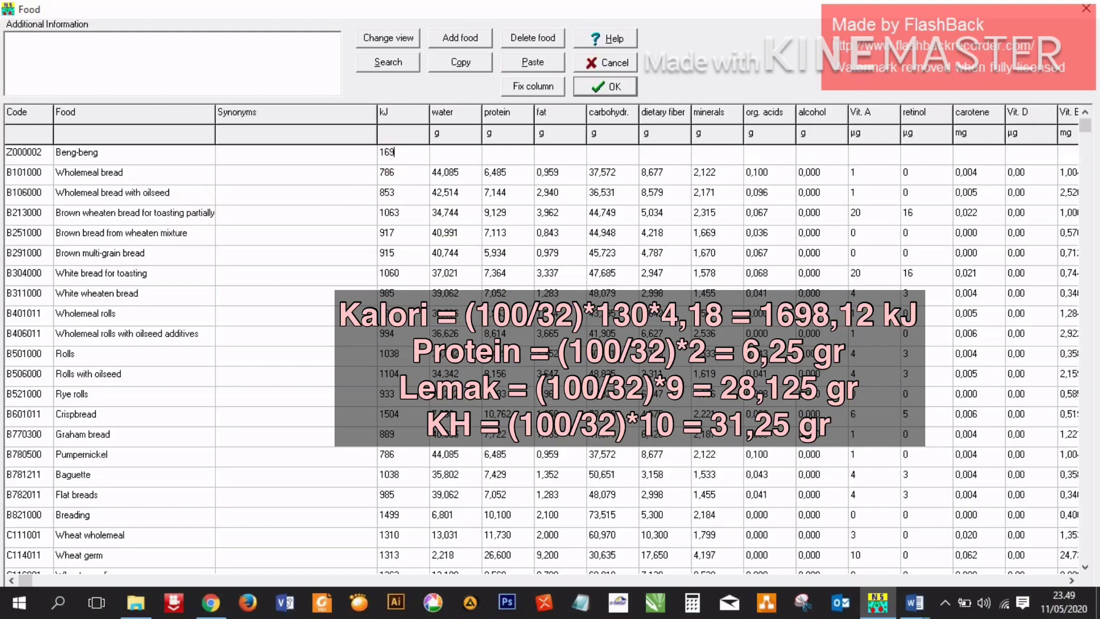
type("8,12")
key("Tab")
key("Tab")
type("6,25")
key("Tab")
type("28,125")
key("Tab")
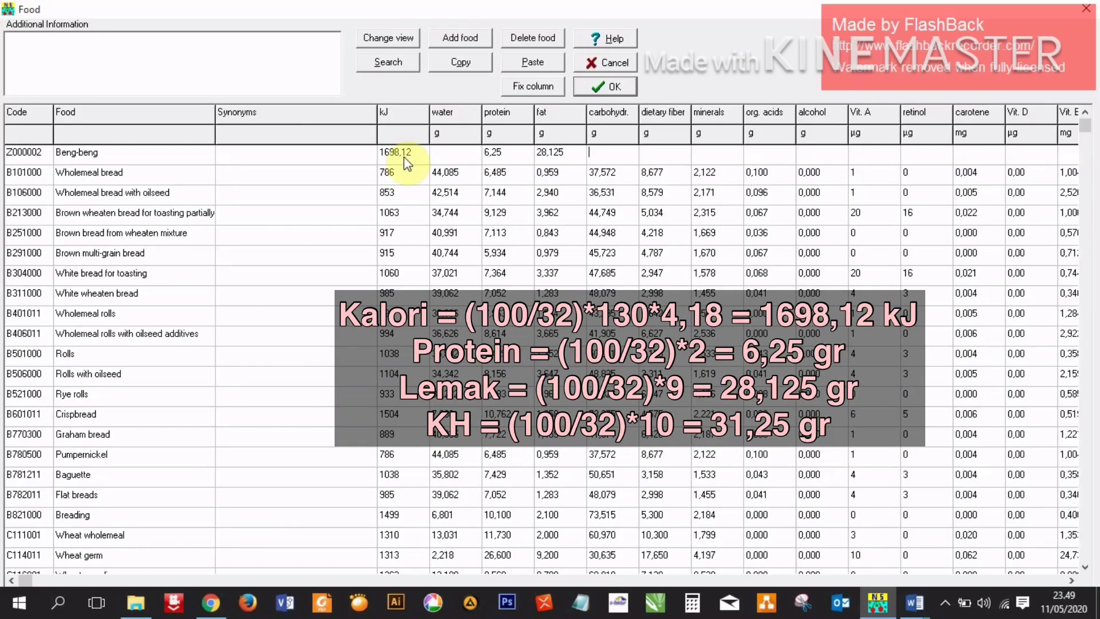
type("31,25")
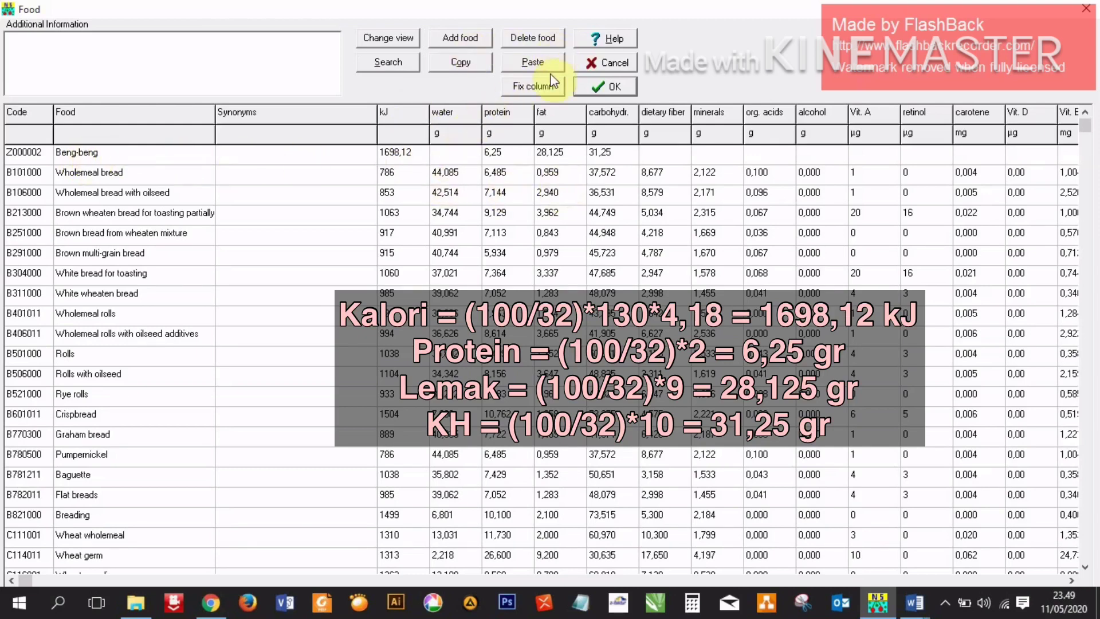
- Fix the Code and Food columns in the food table and save the database modifications
left_click(542, 87)
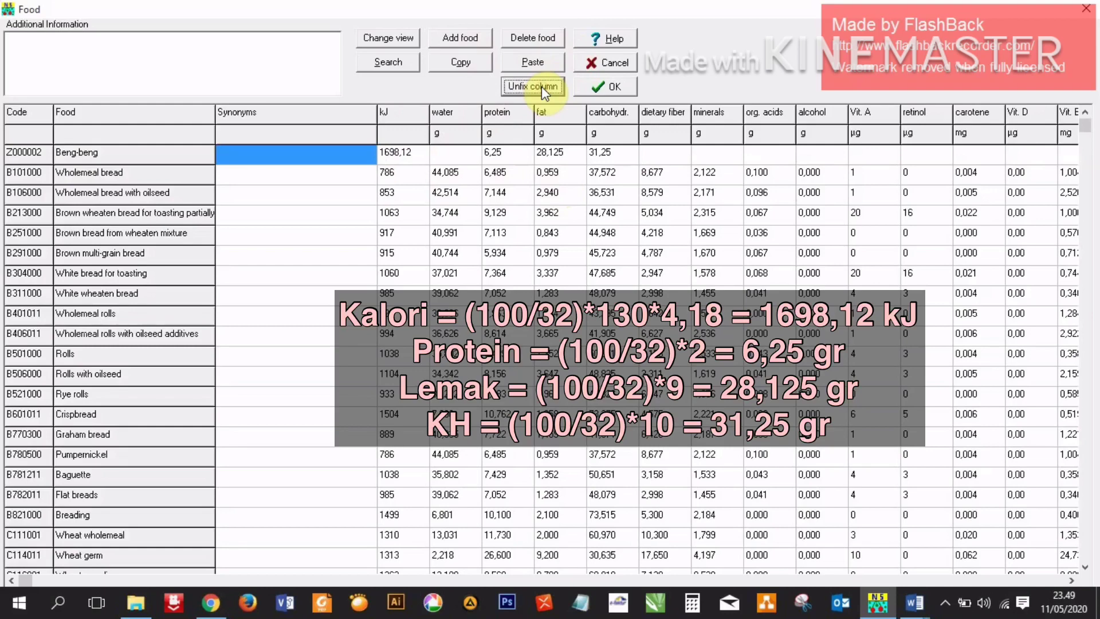
left_click(593, 85)
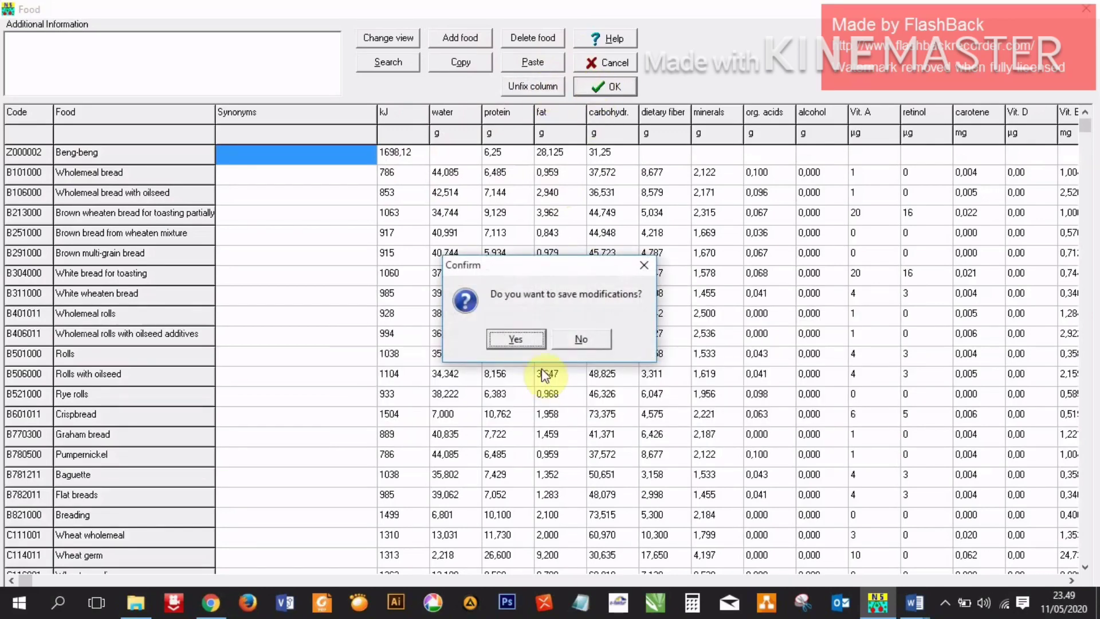
left_click(530, 338)
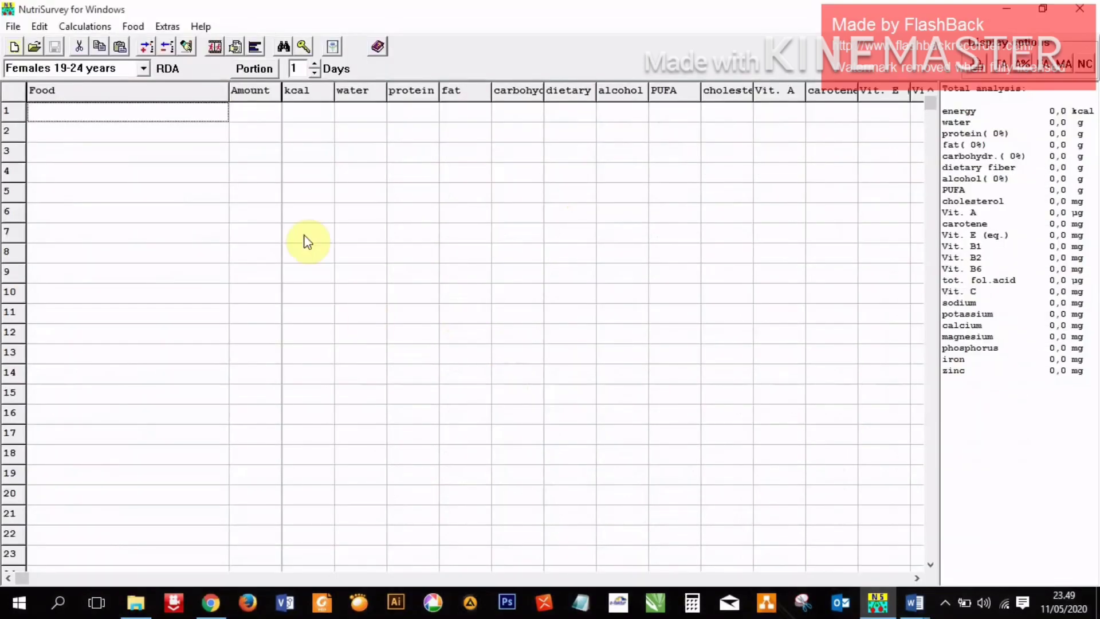
- Search for "beng" in the first food row, choose Beng-beng and set its amount to 32
type("beng")
key("Return")
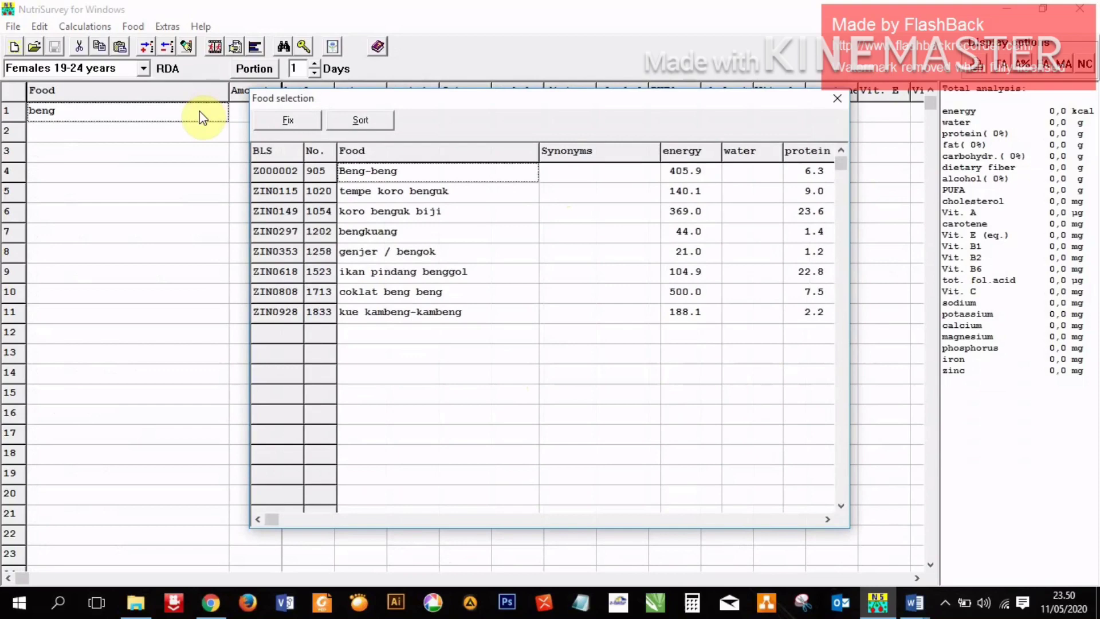
left_click(421, 177)
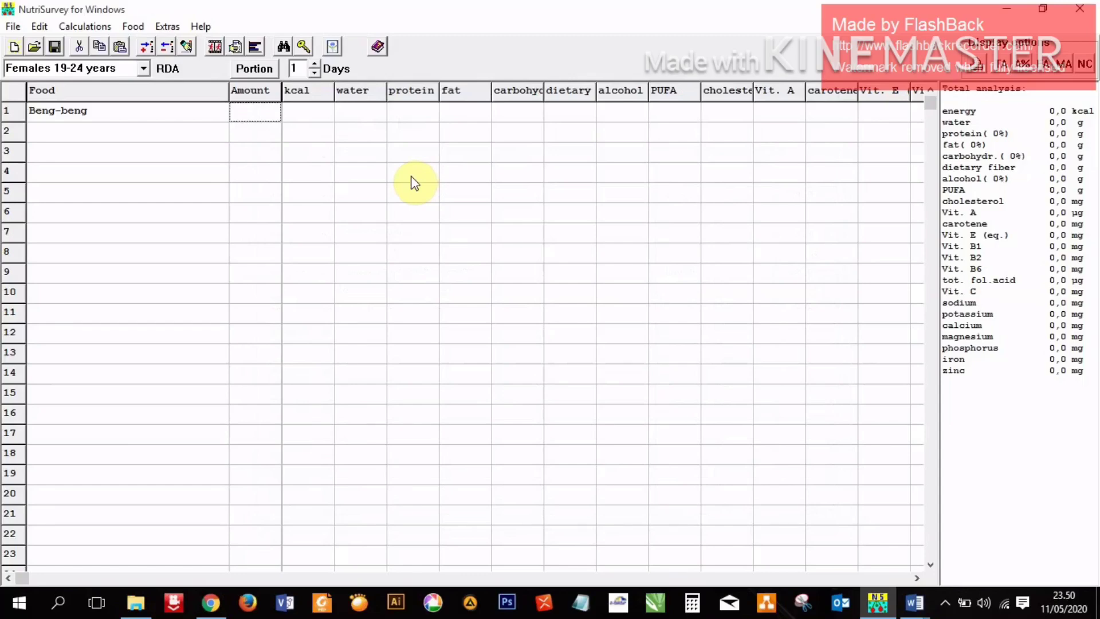
type("32")
key("Return")
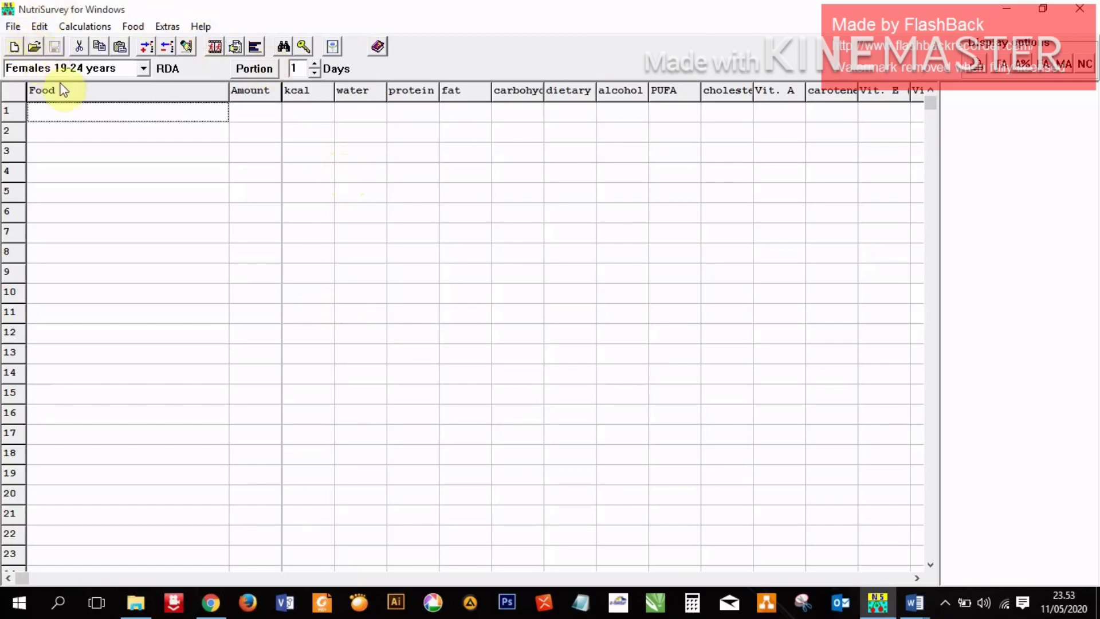
- In the first row of the empty food record, search for "susu", choose tepung susu skim and set its amount to 10
left_click(78, 109)
type("su")
key("Return")
key("Down")
key("Down")
key("Down")
key("Down")
key("Down")
key("Down")
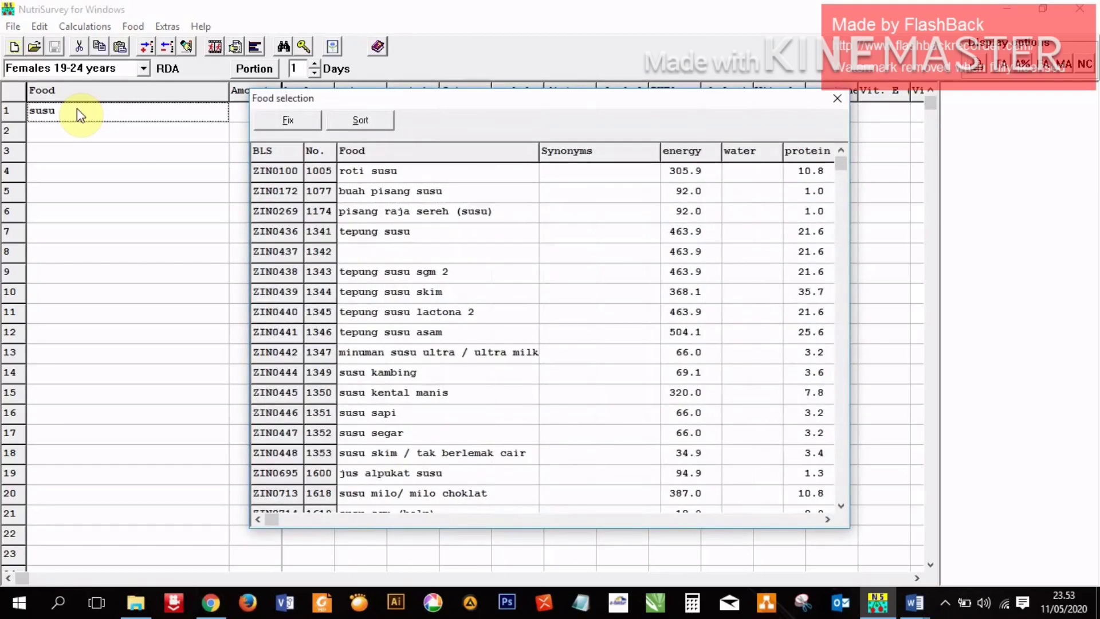
key("Return")
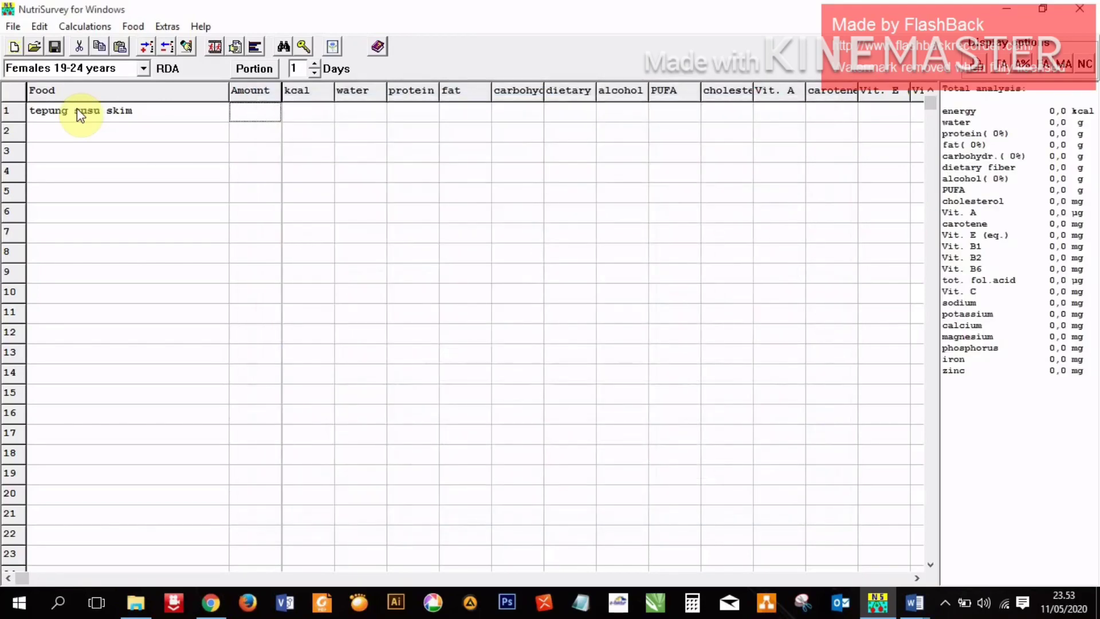
type("10")
key("Return")
- In the second row, search for "gula", choose gula pasir and set its amount to 10
type("gula")
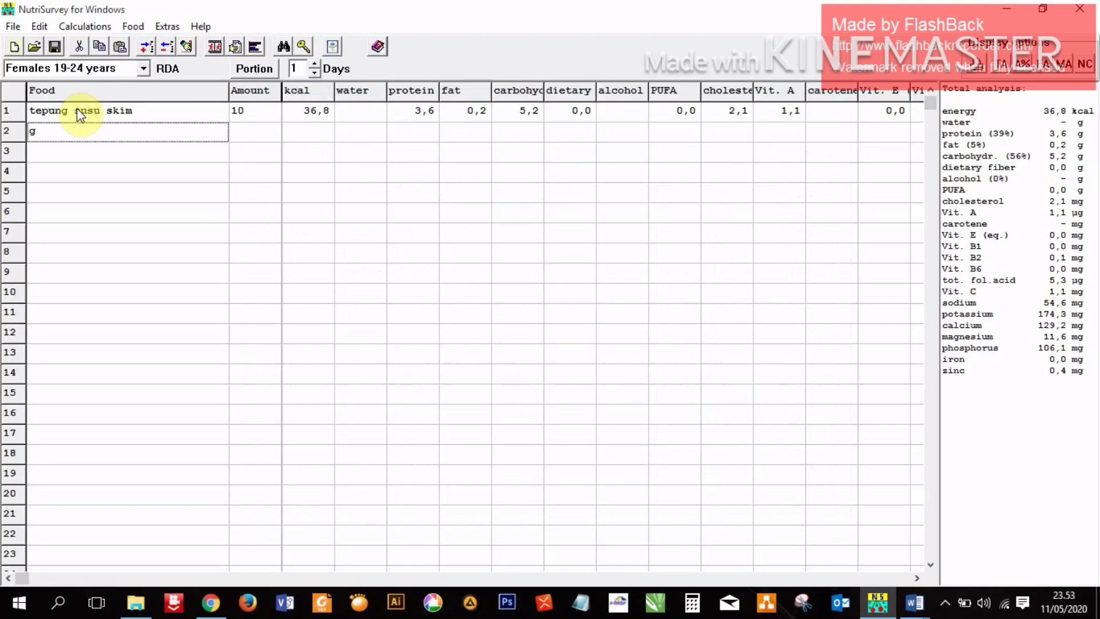
key("Return")
key("Down")
key("Down")
key("Down")
key("Down")
key("Down")
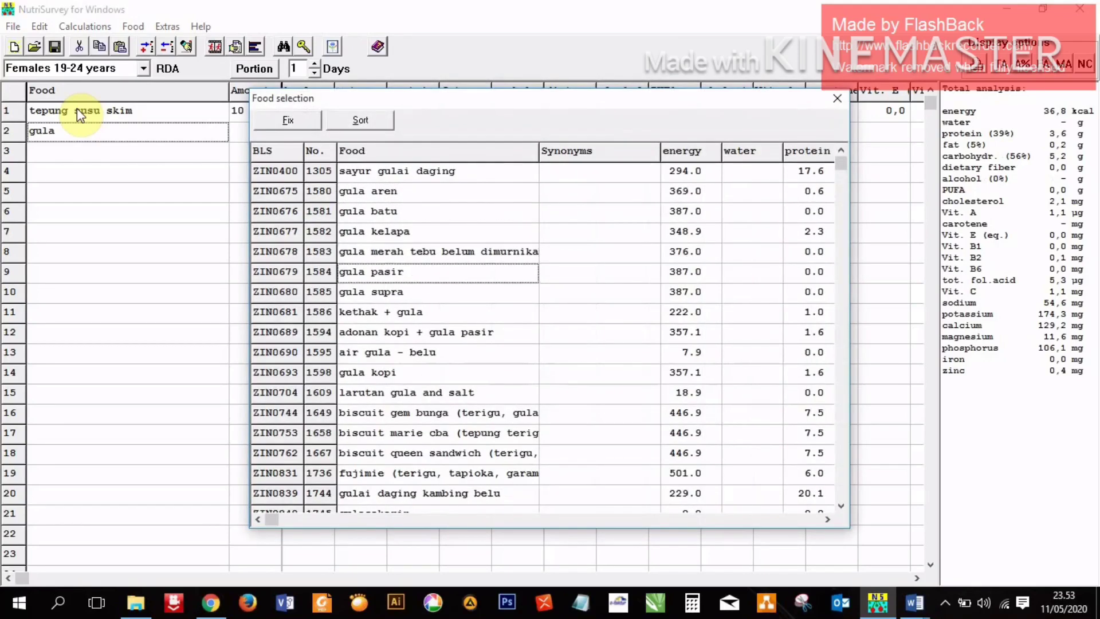
key("Return")
type("10")
key("Return")
- In the third row, search for "minyak", choose minyak kelapa sawit and set its amount to 5
type("minyak")
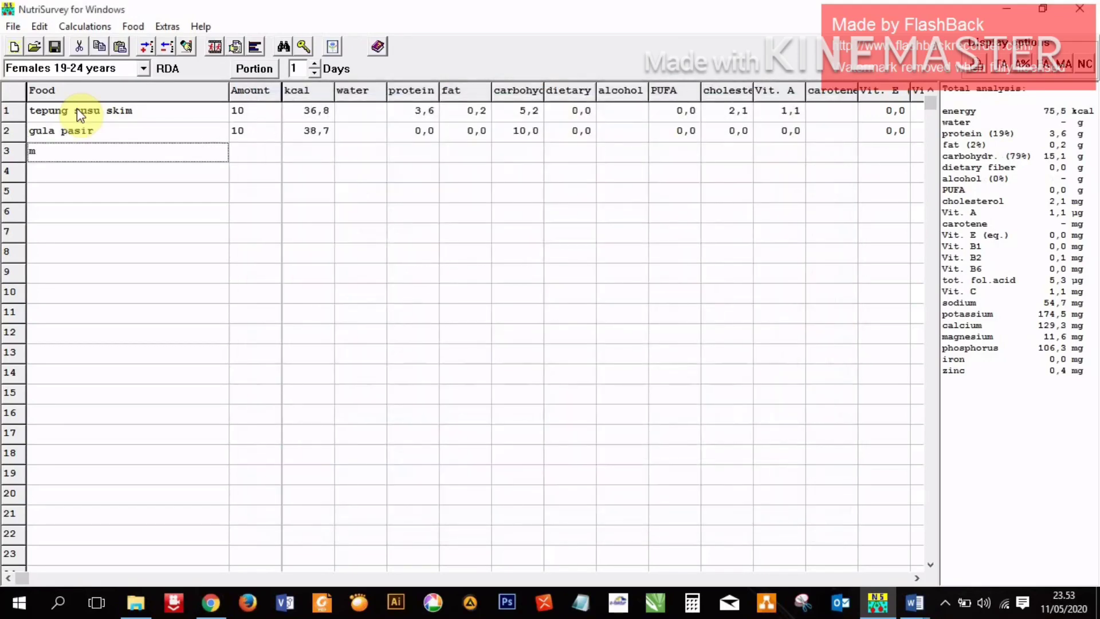
key("Return")
key("Down")
key("Down")
key("Down")
key("Down")
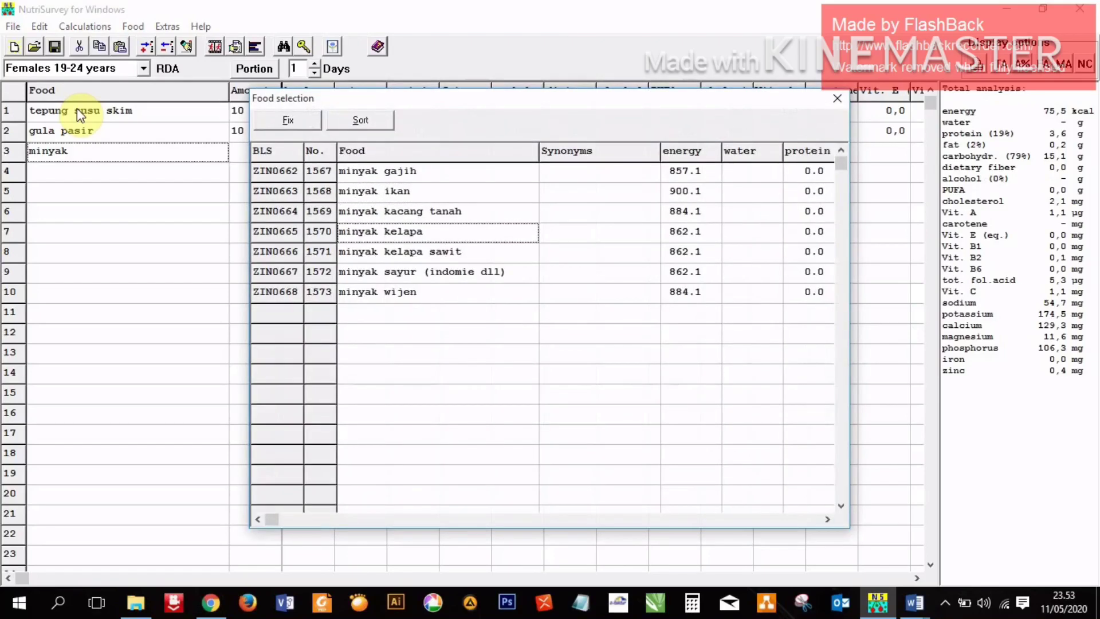
key("Return")
type("5")
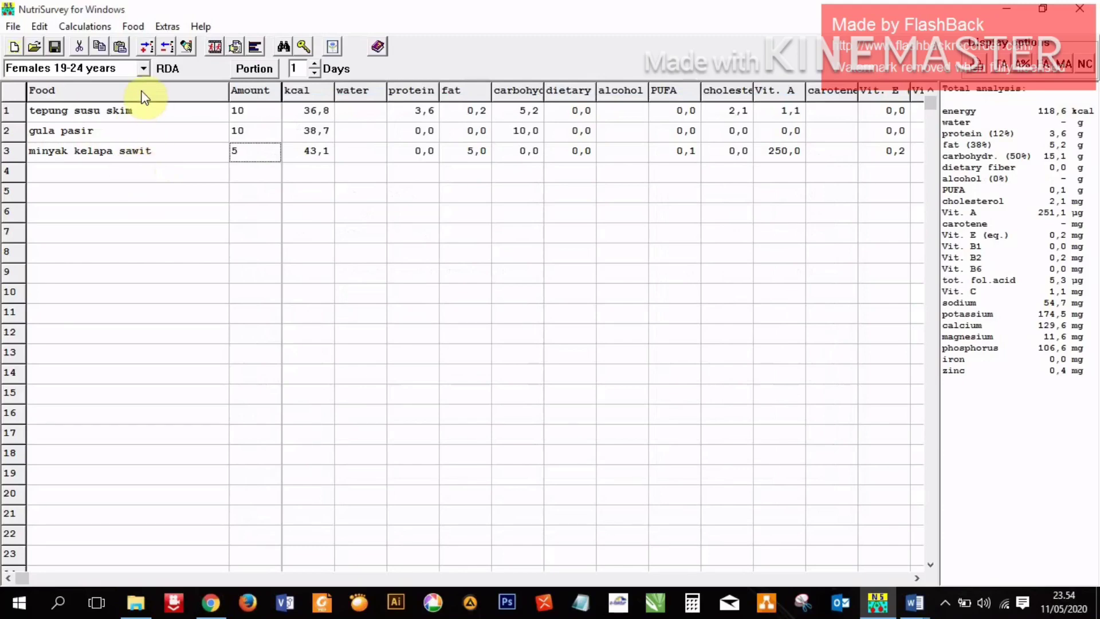
- Save the food record as a recipe named "Modisco I"
left_click(133, 27)
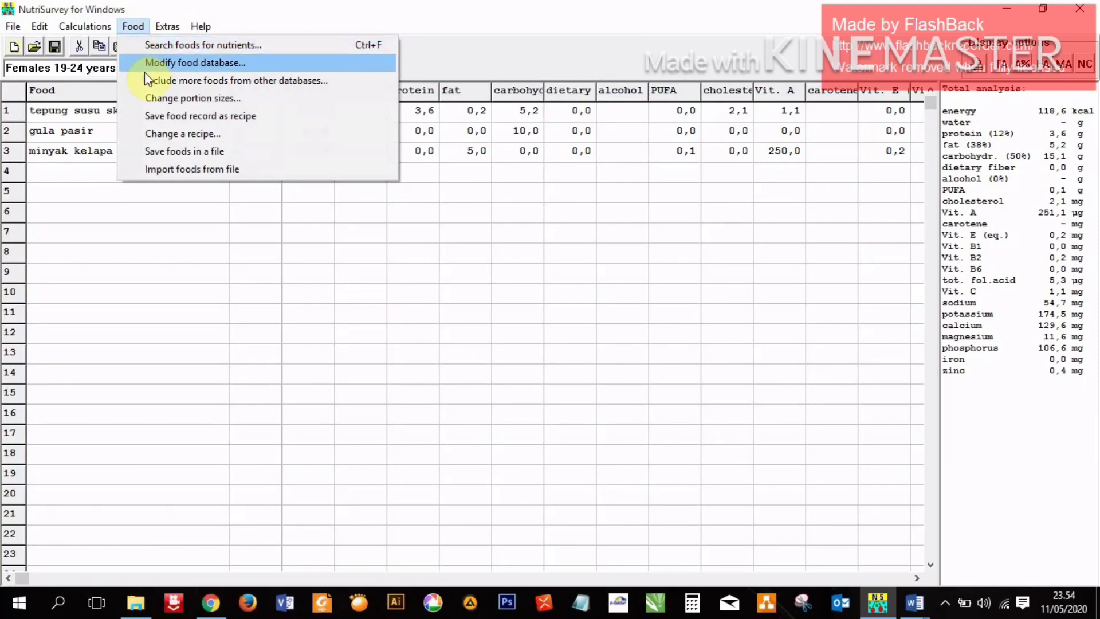
left_click(147, 116)
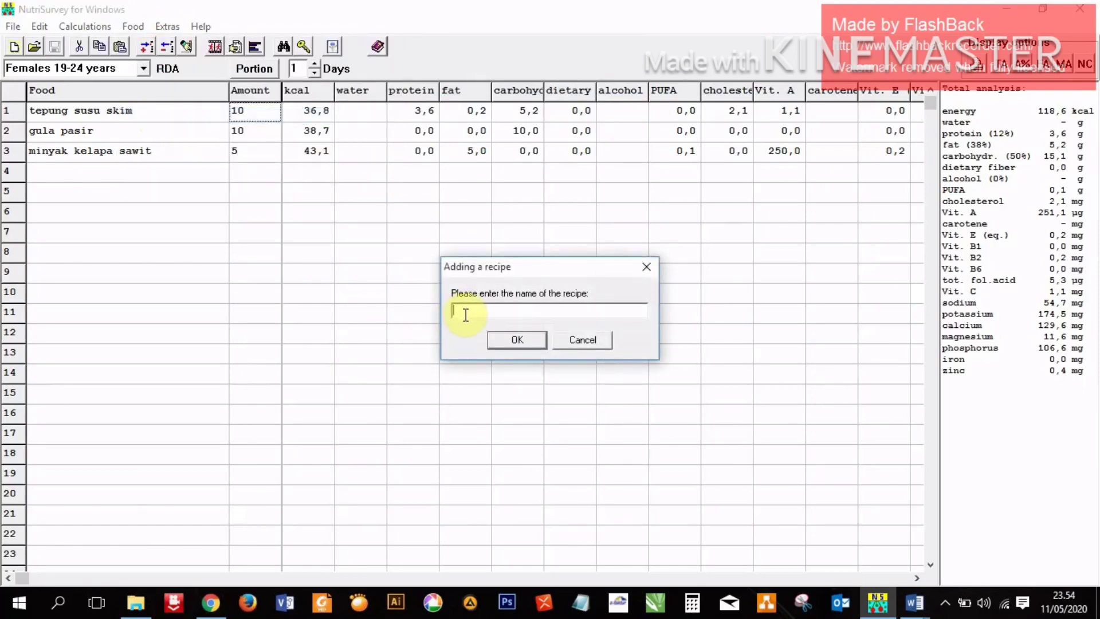
type("Modisco I")
left_click(496, 340)
left_click(548, 332)
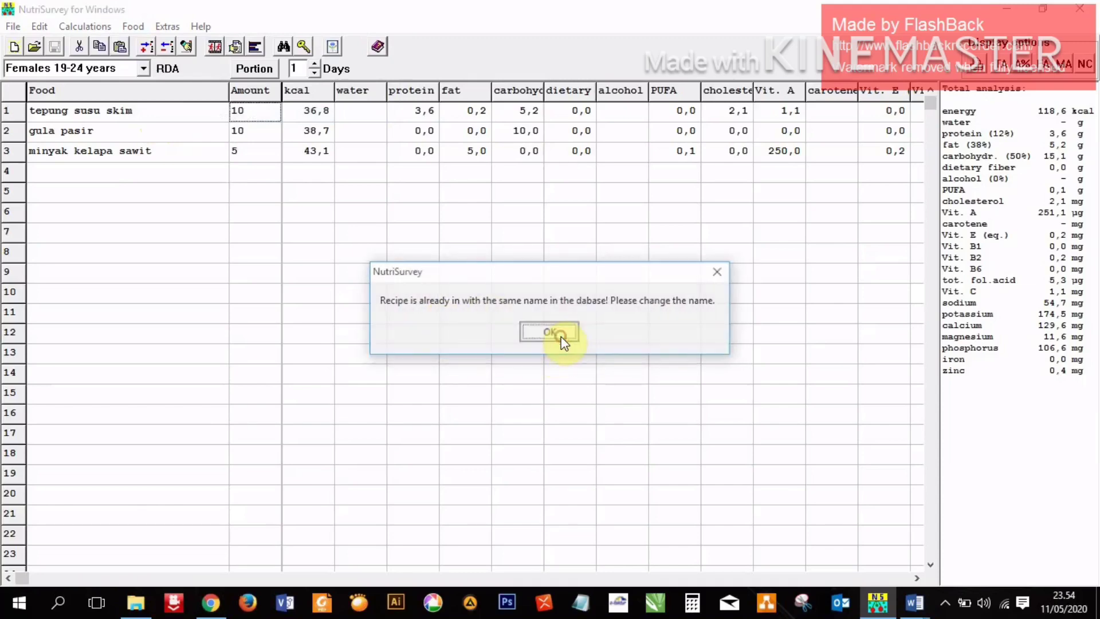
left_click(524, 338)
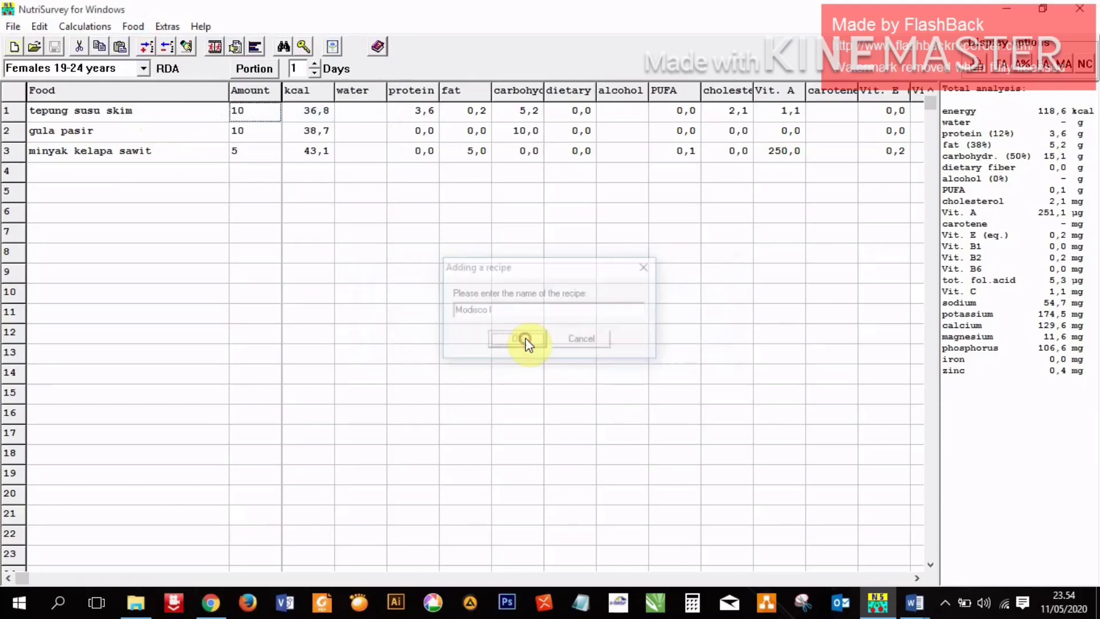
- Search for "Modis" in row 5, choose the first Modisco I recipe and set its amount to 50
left_click(182, 189)
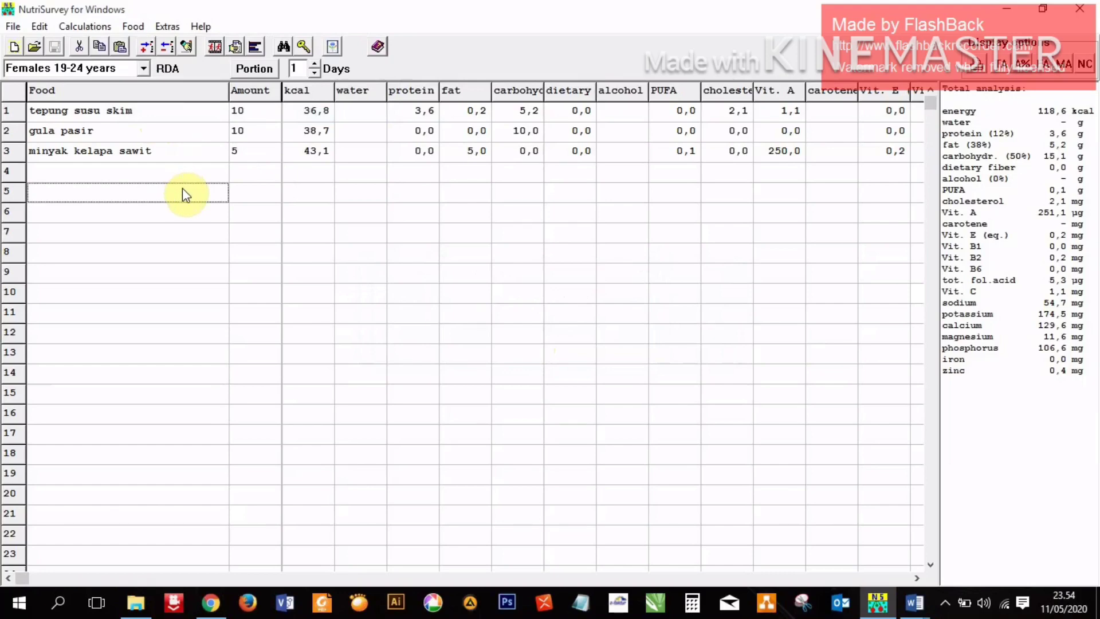
type("Modis")
key("Return")
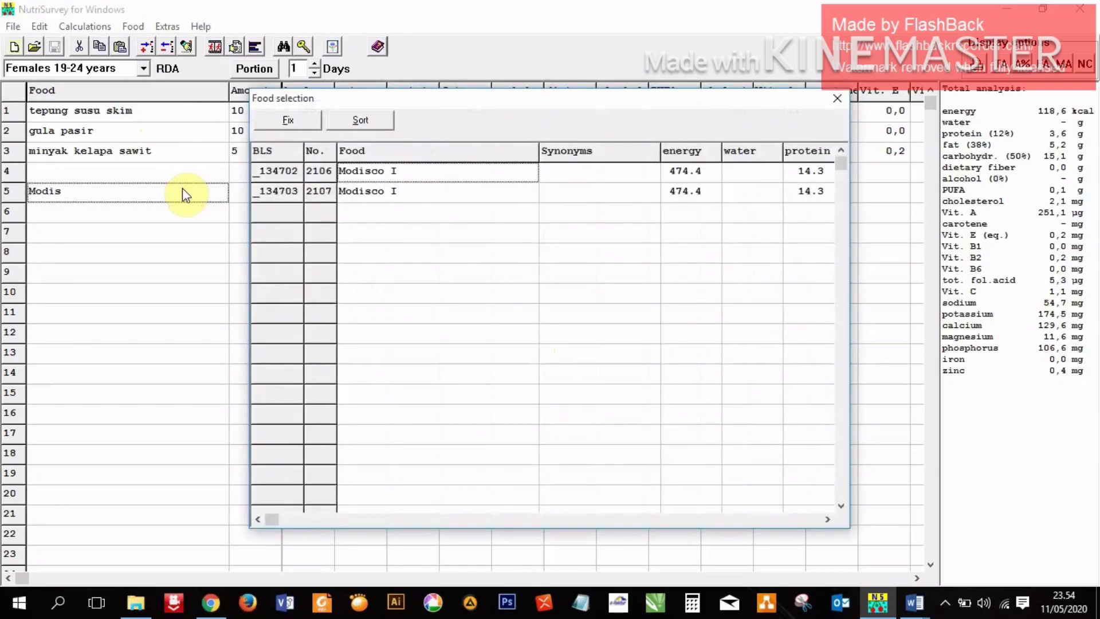
key("Return")
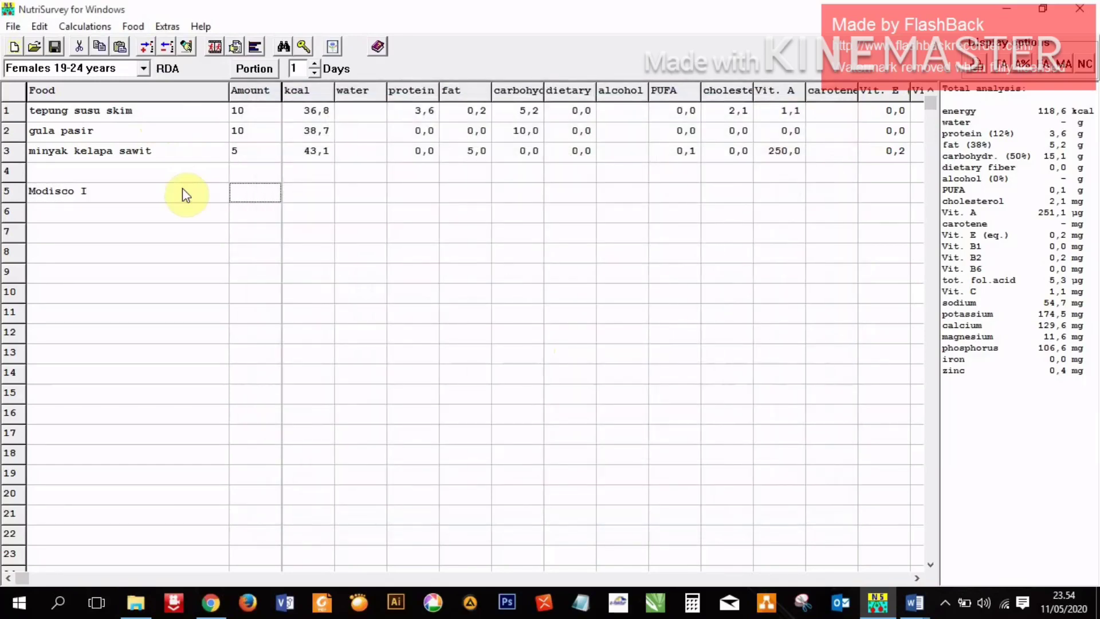
type("50")
key("Return")
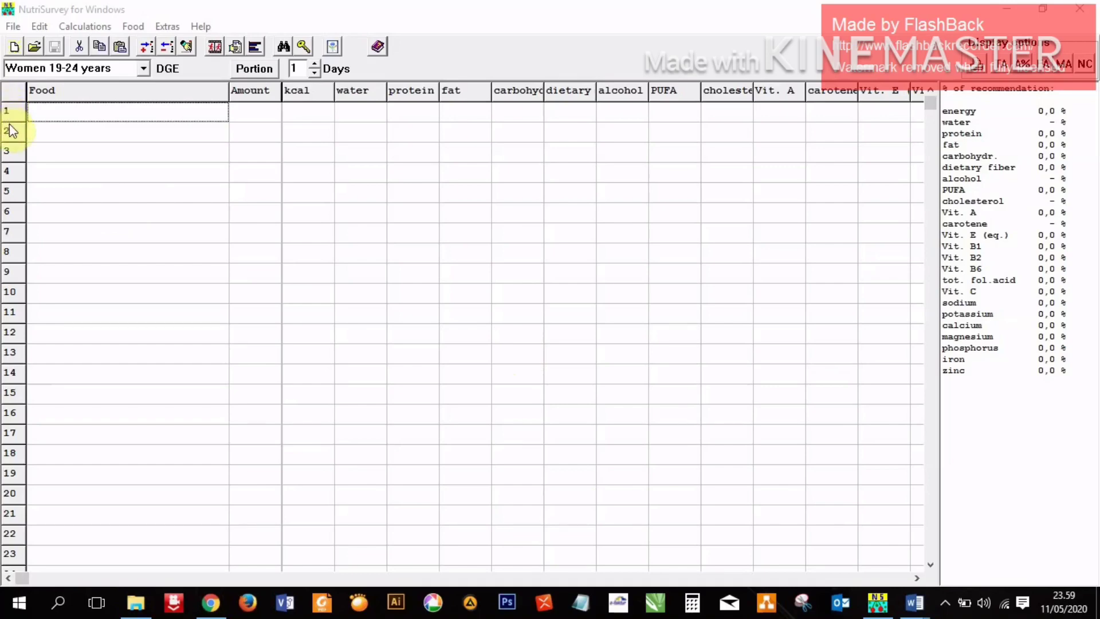
- Insert the BREAKFAST heading in the first row of the empty food record
left_click(80, 113)
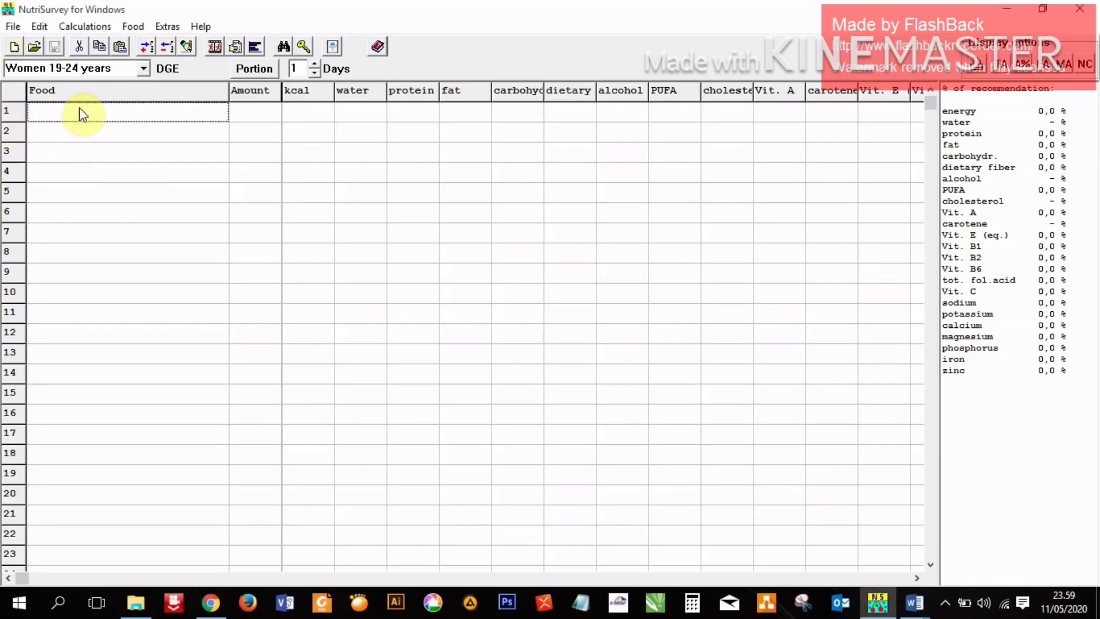
left_click(44, 27)
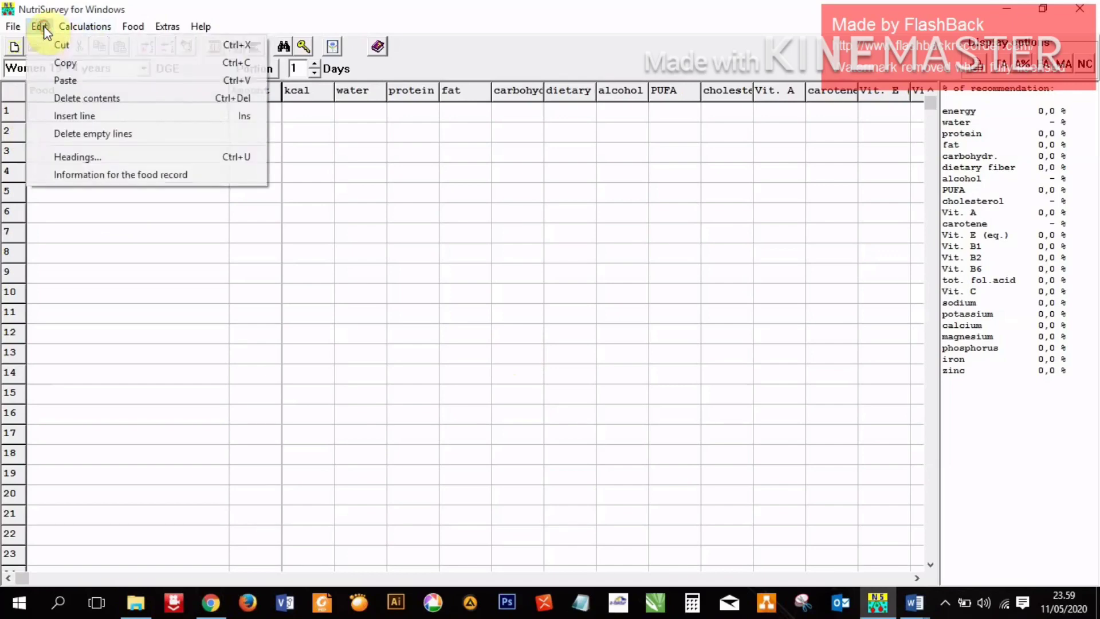
left_click(80, 156)
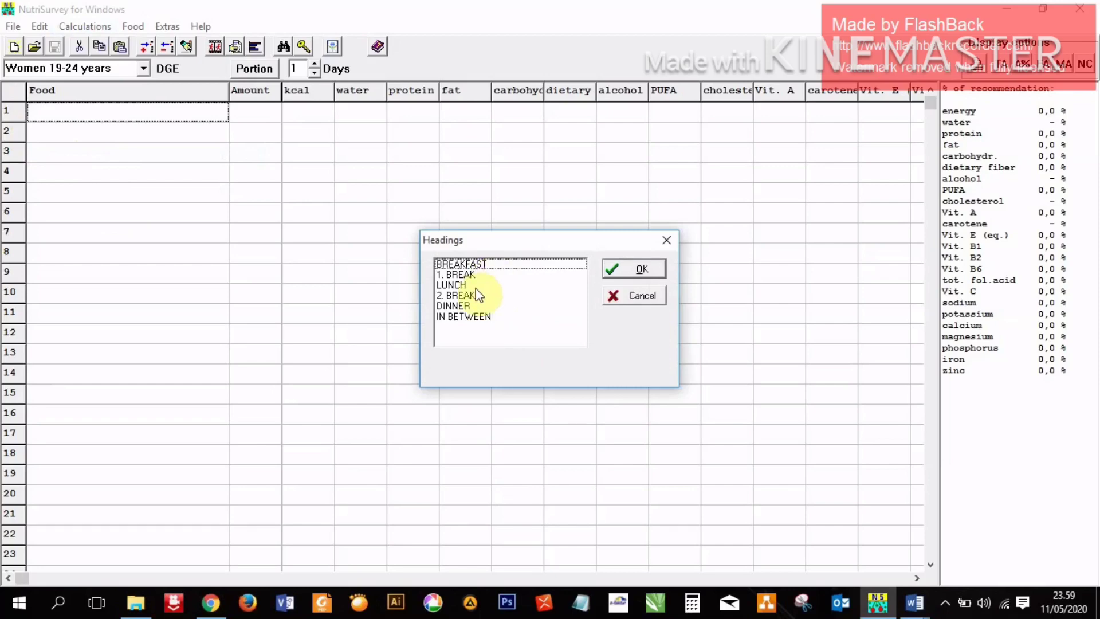
left_click(524, 265)
left_click(625, 271)
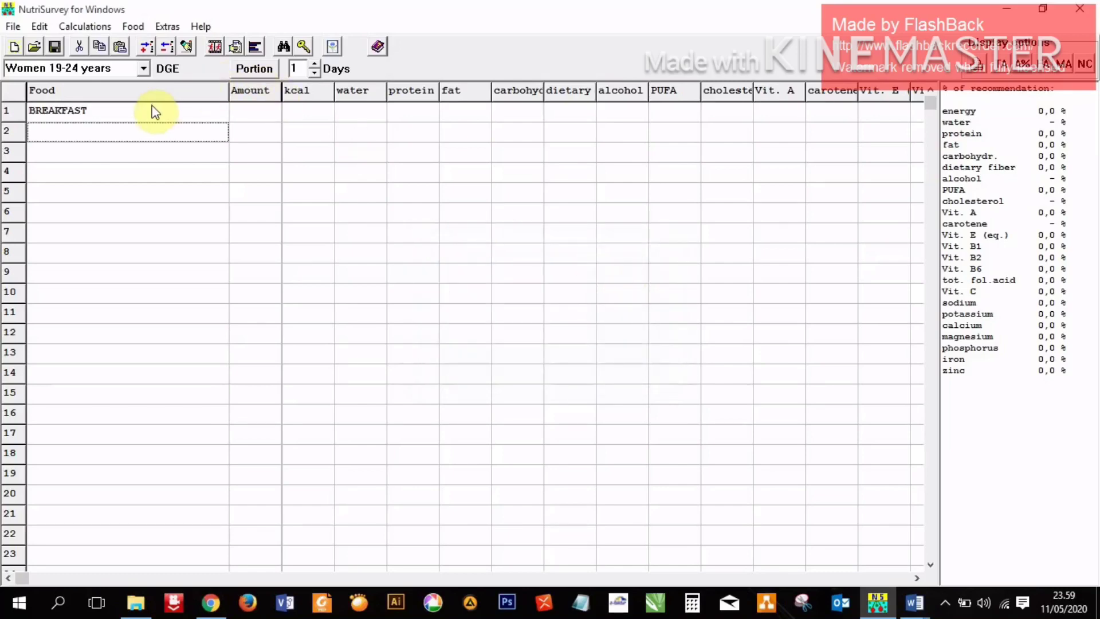
- Check the list of available meal headings and close it without inserting one
left_click(152, 111)
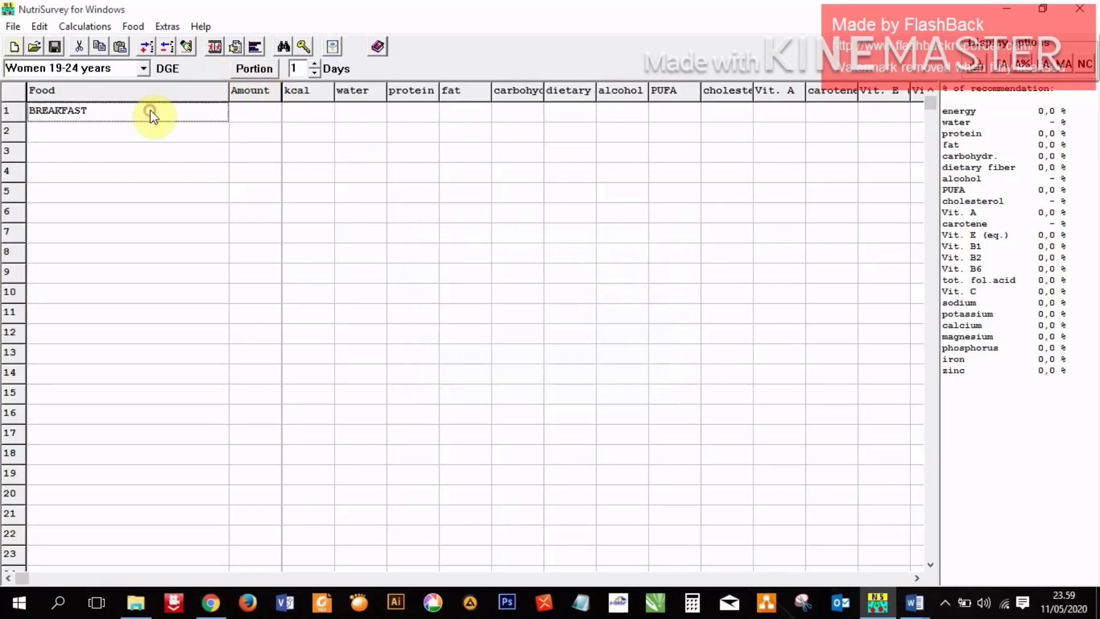
left_click(186, 48)
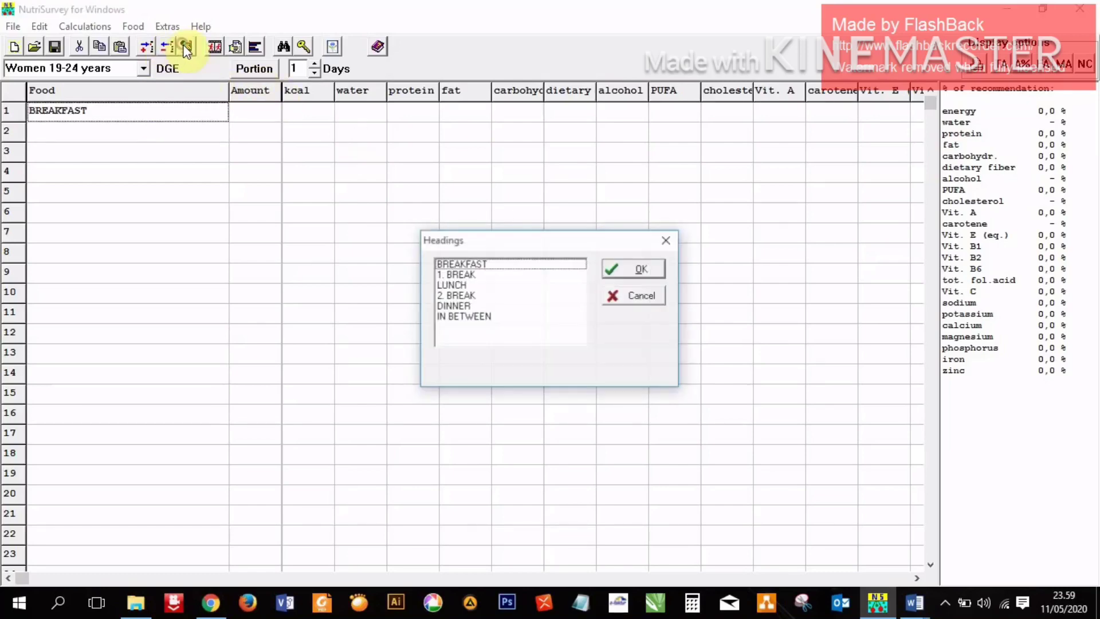
left_click(664, 240)
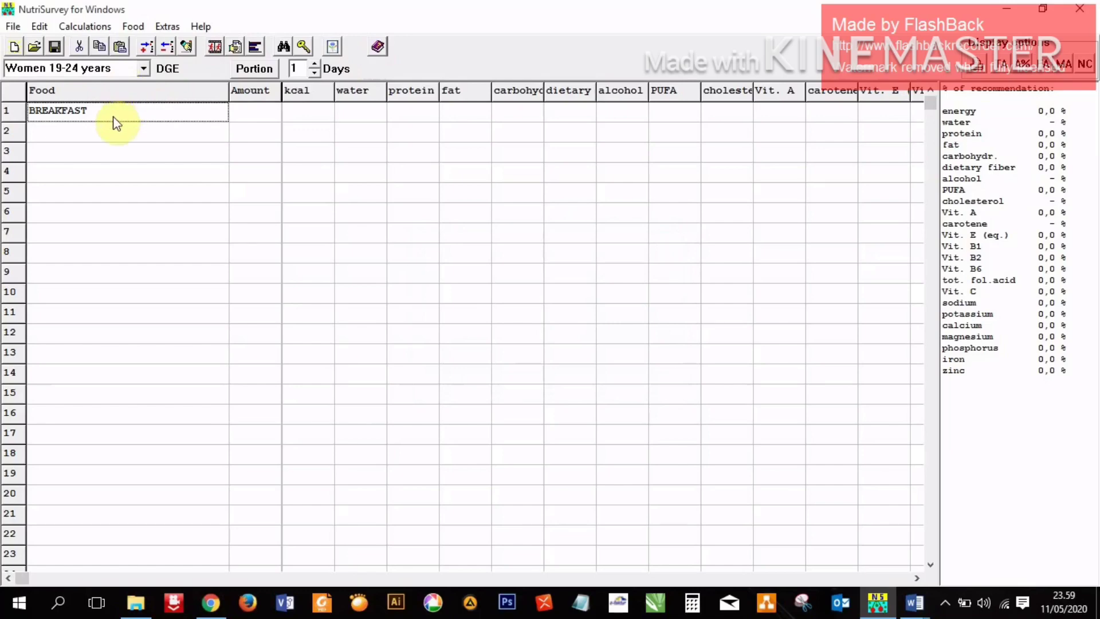
left_click(110, 132)
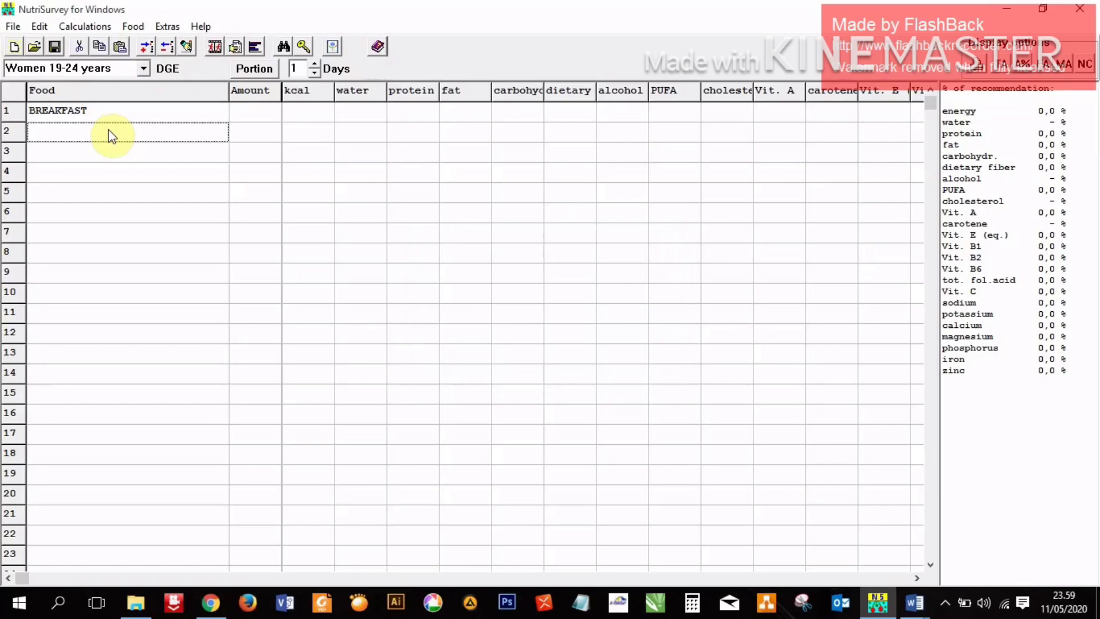
type("beras")
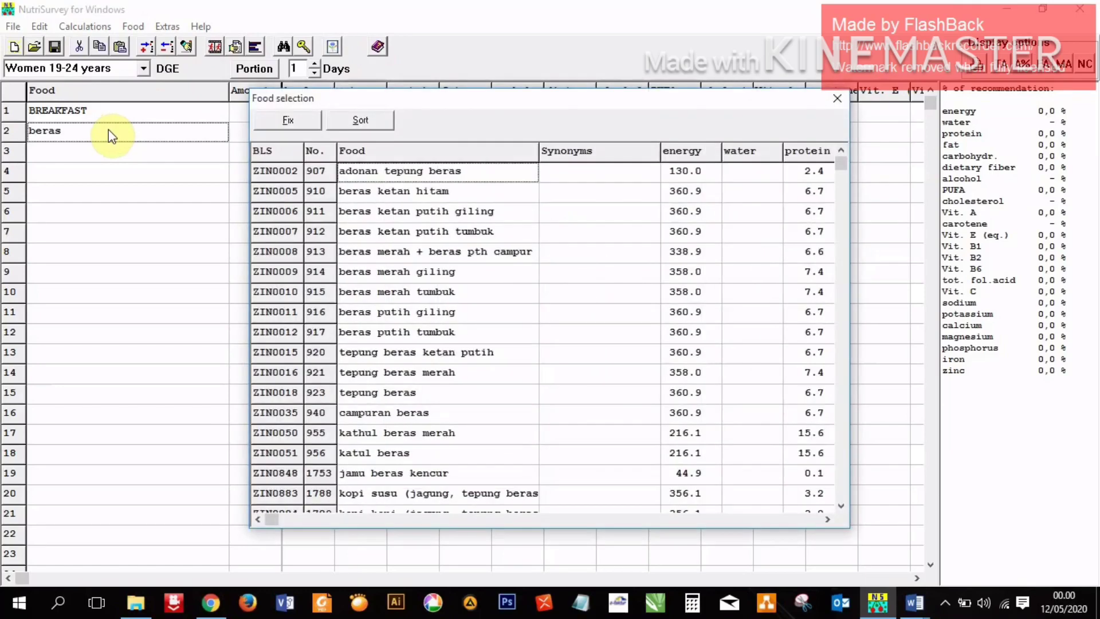
key("Down")
key("Down")
key("Down")
key("Down")
key("Down")
key("Down")
key("Down")
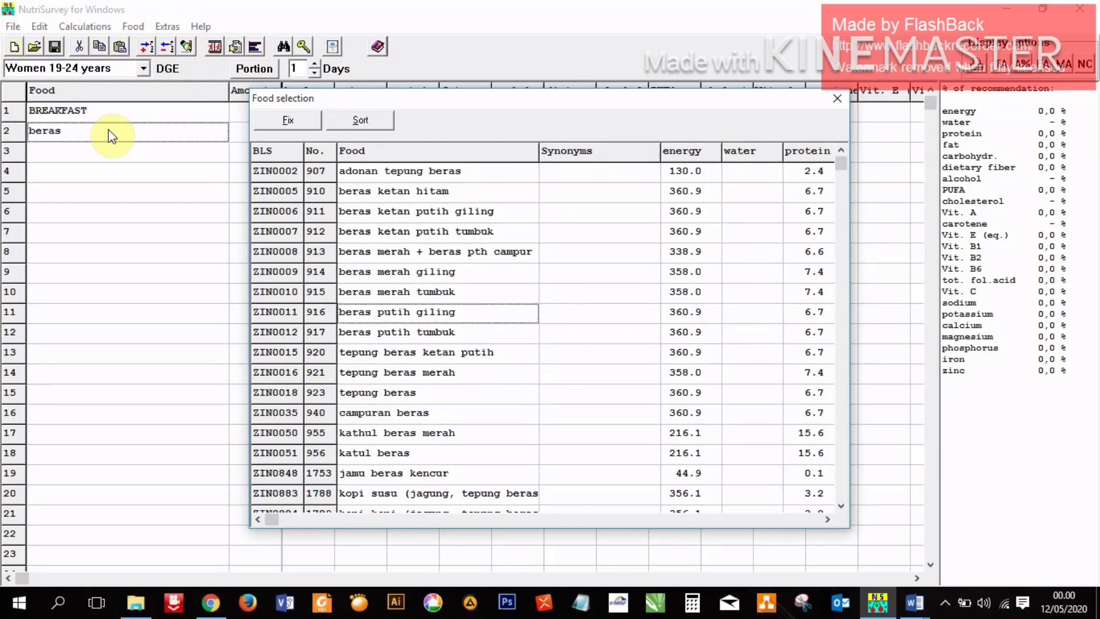
key("Down")
key("Up")
key("Escape")
key("BackSpace")
key("BackSpace")
key("BackSpace")
key("BackSpace")
key("BackSpace")
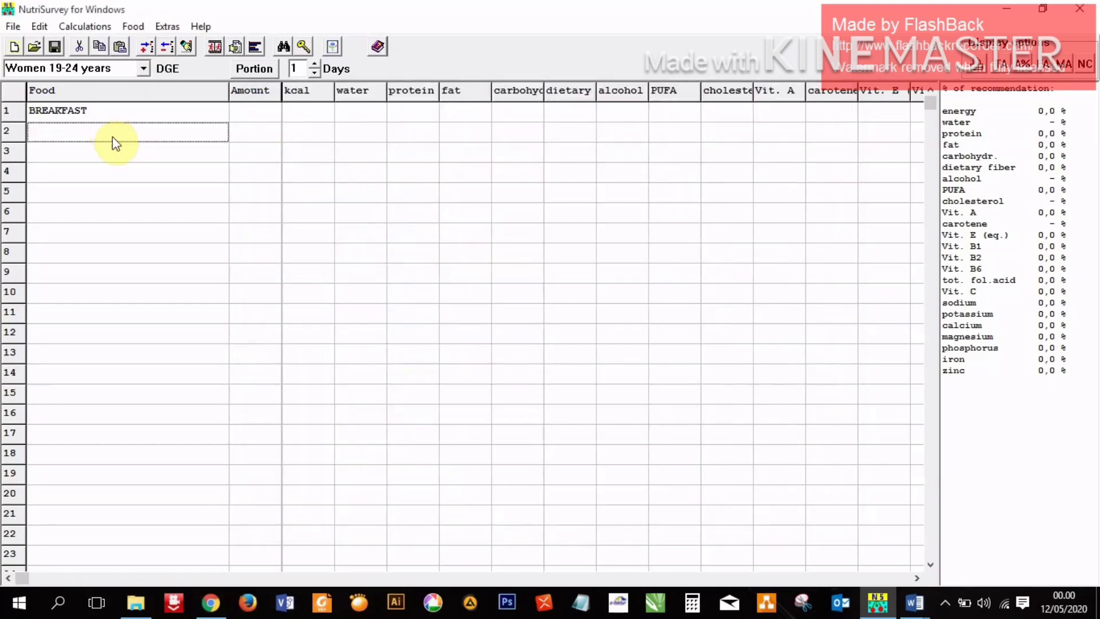
- Search for "nasi" in row 2, choose nasi putih and set its amount to 120
type("nasi")
key("Return")
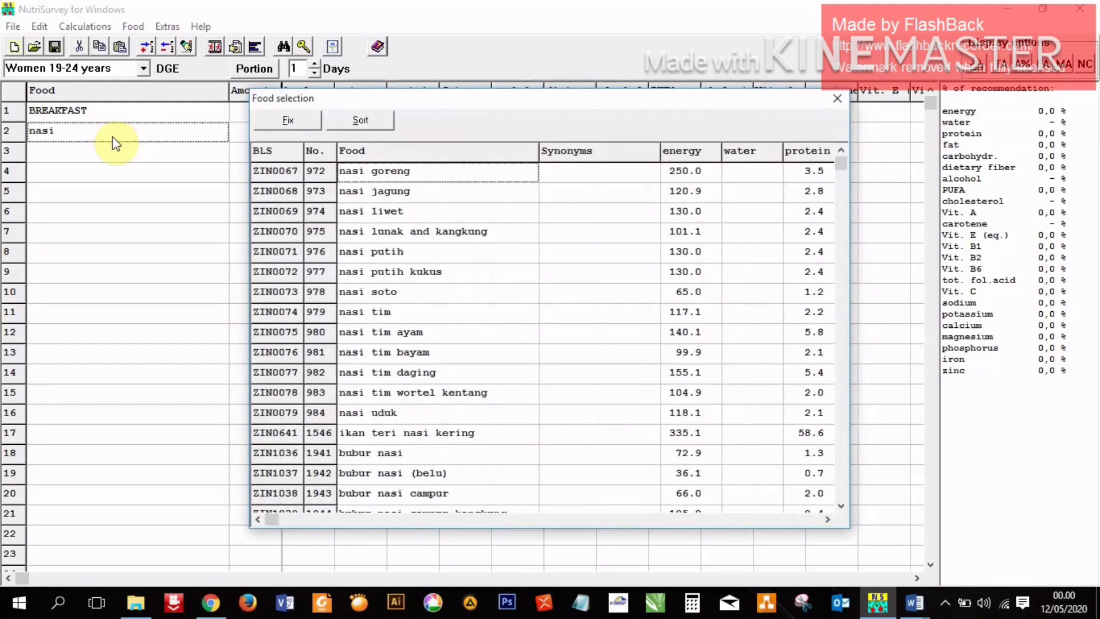
double_click(414, 249)
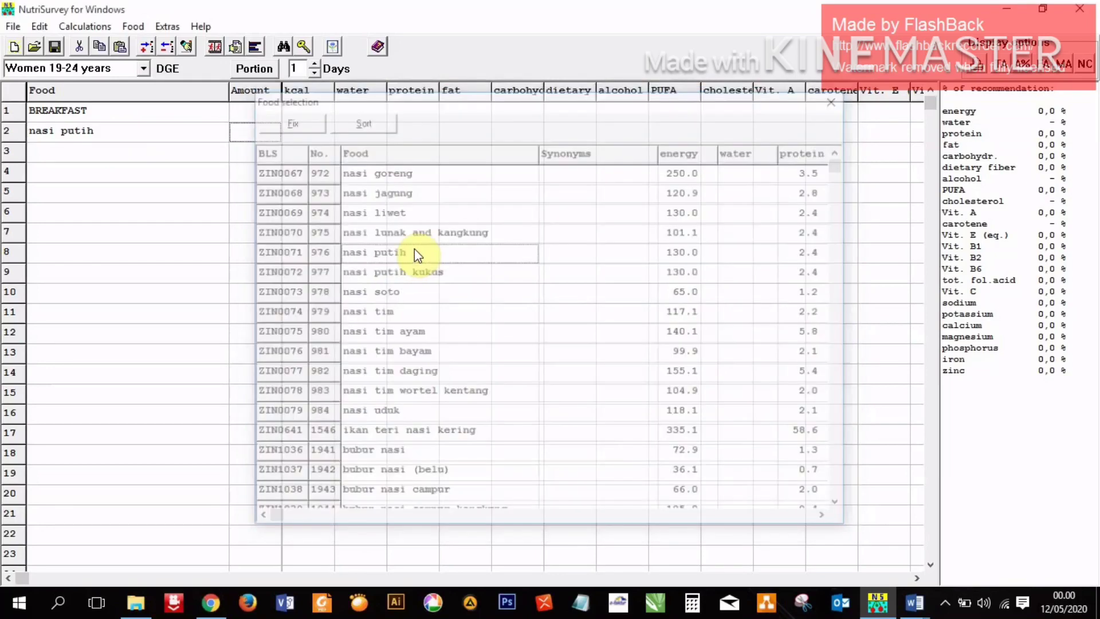
type("1")
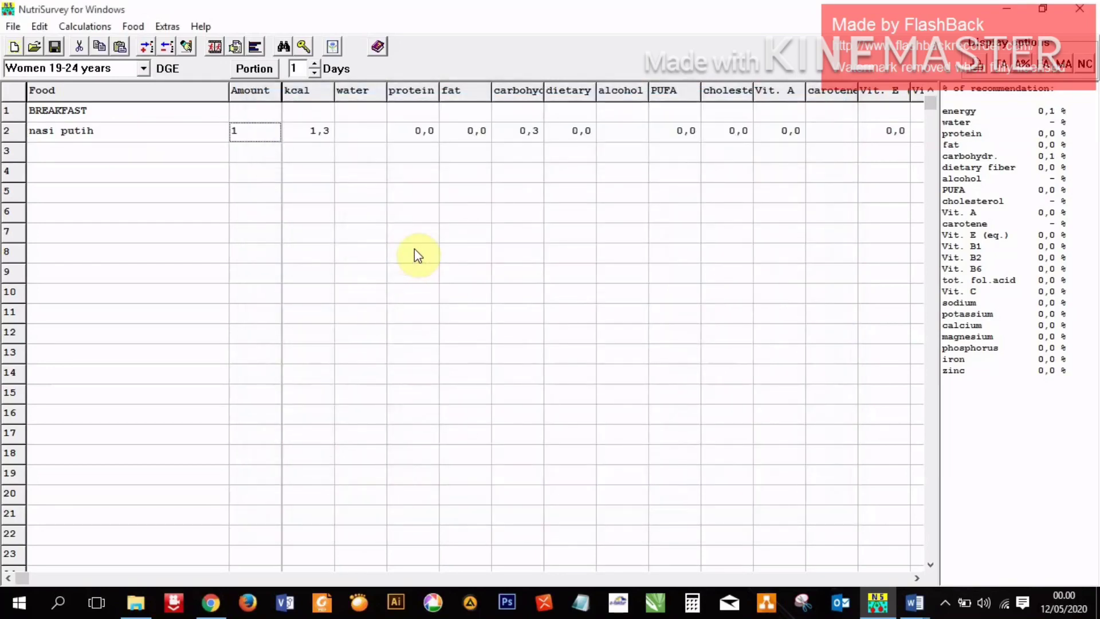
type("20")
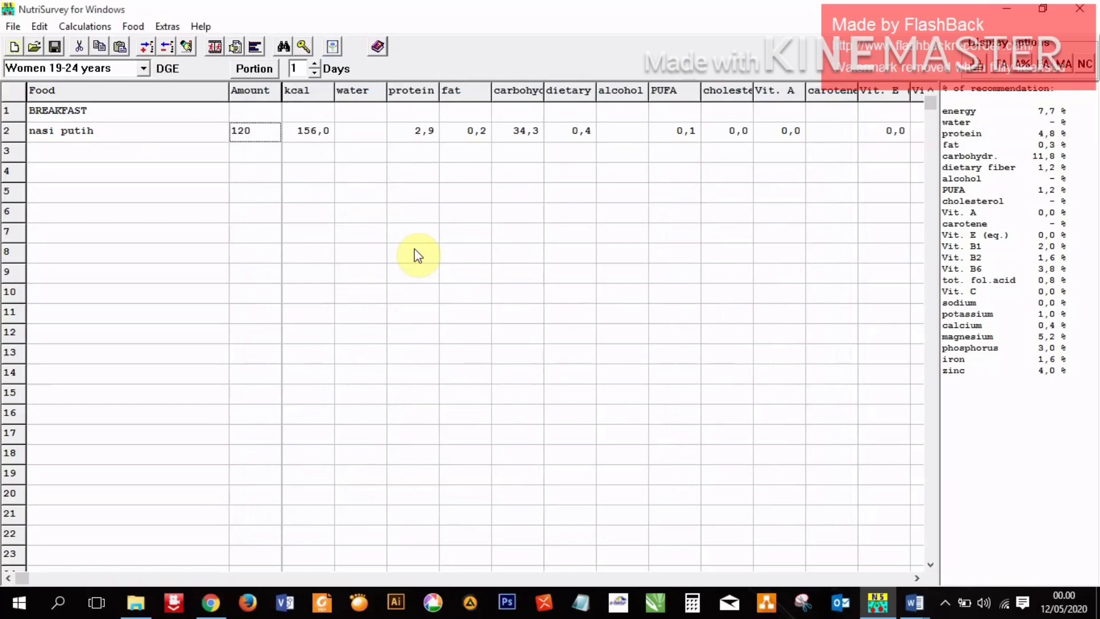
key("Return")
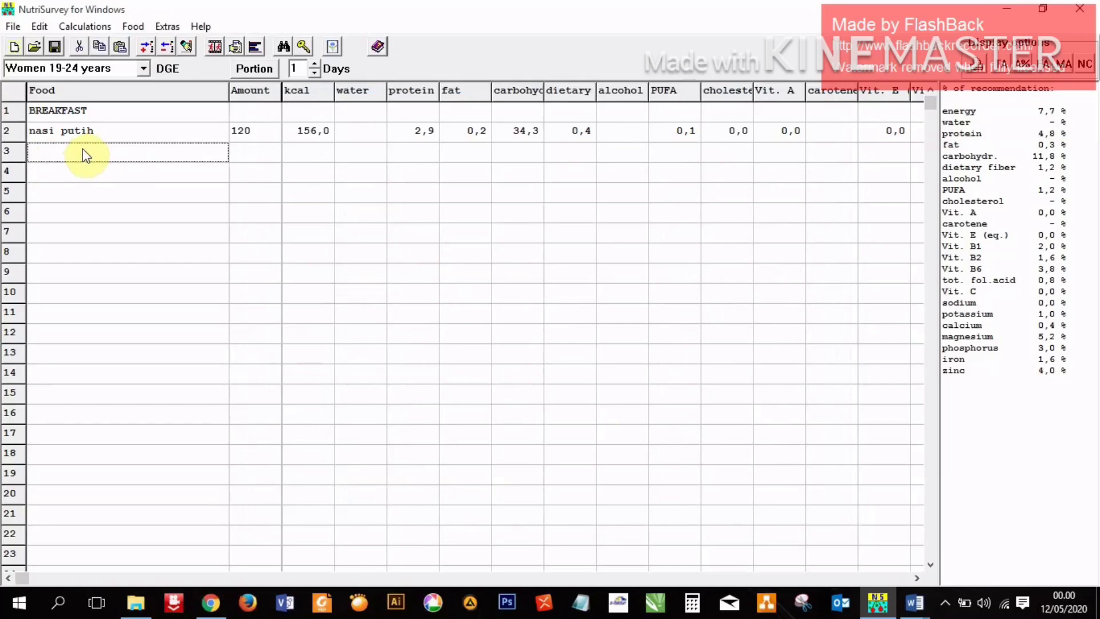
- Search the food database for "ayam" in row 3 of the food record
type("ay")
key("Return")
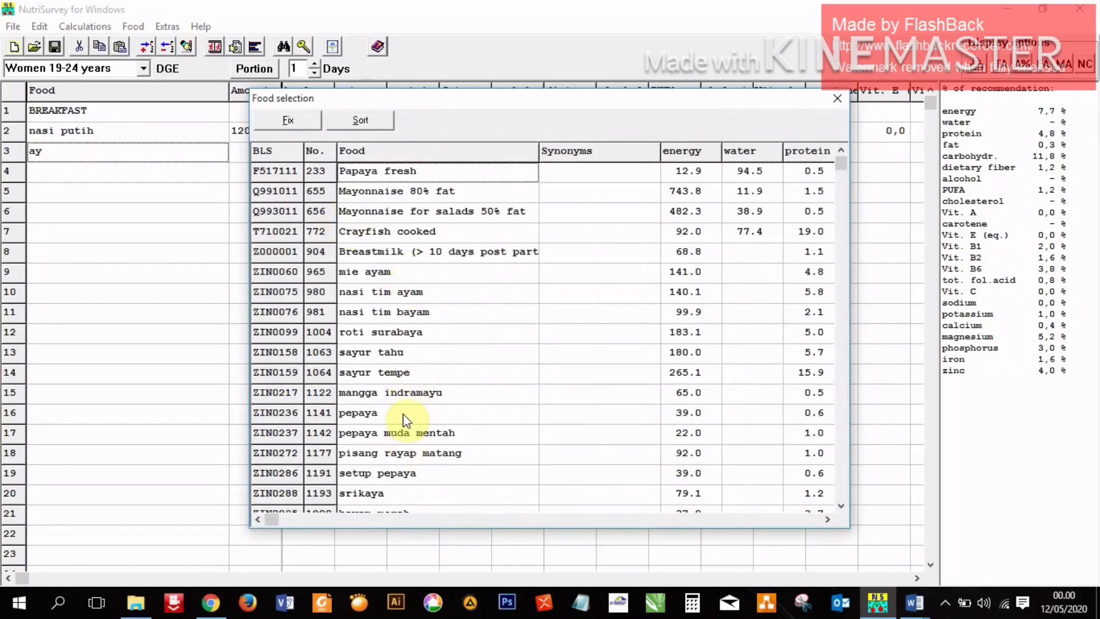
key("Down")
key("Down")
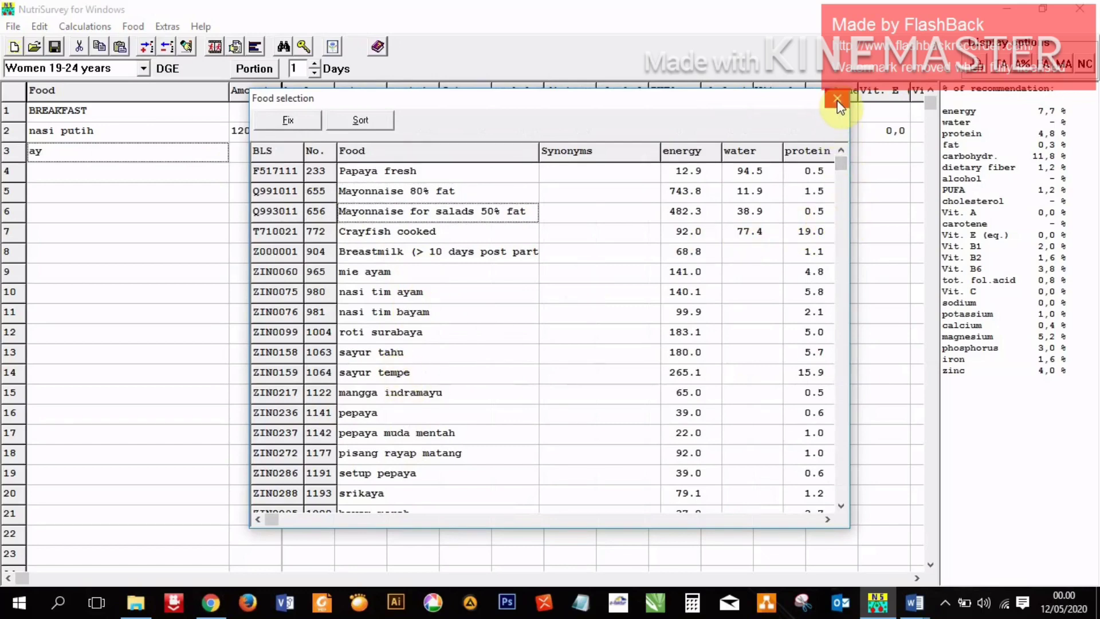
left_click(116, 152)
type("am")
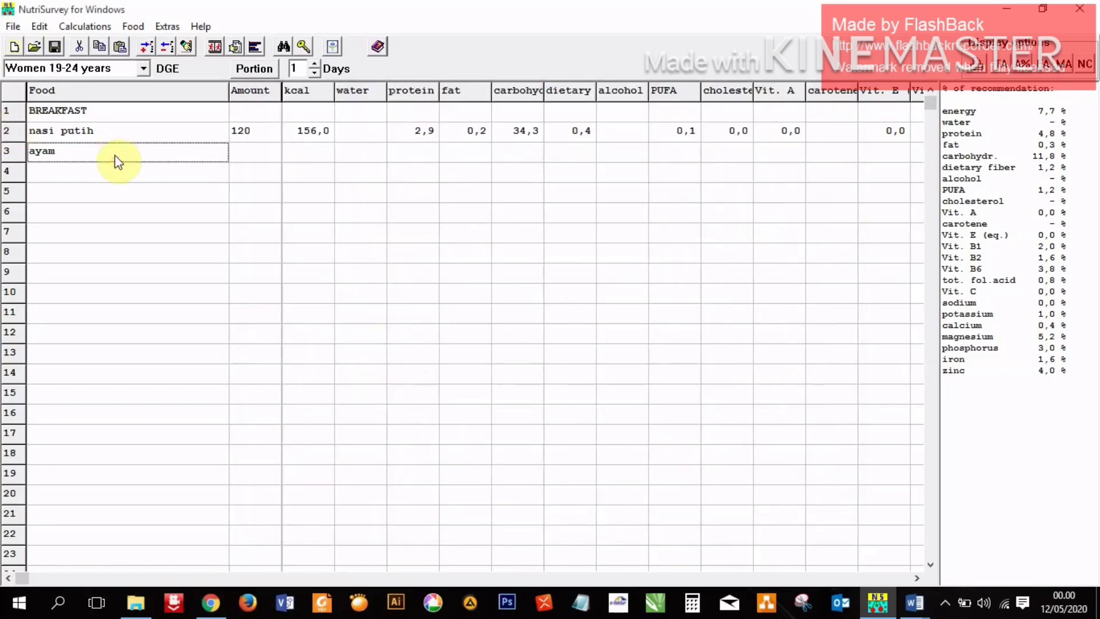
key("Return")
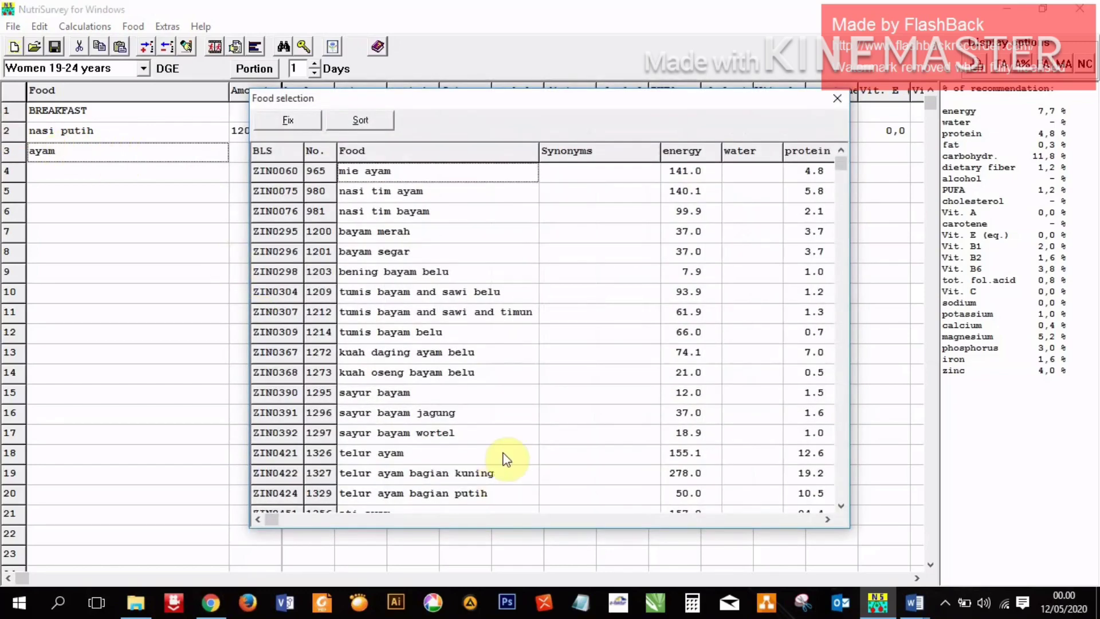
- Choose the plain ayam entry from the found foods and set its amount to 40
key("Down")
key("Down")
key("Down")
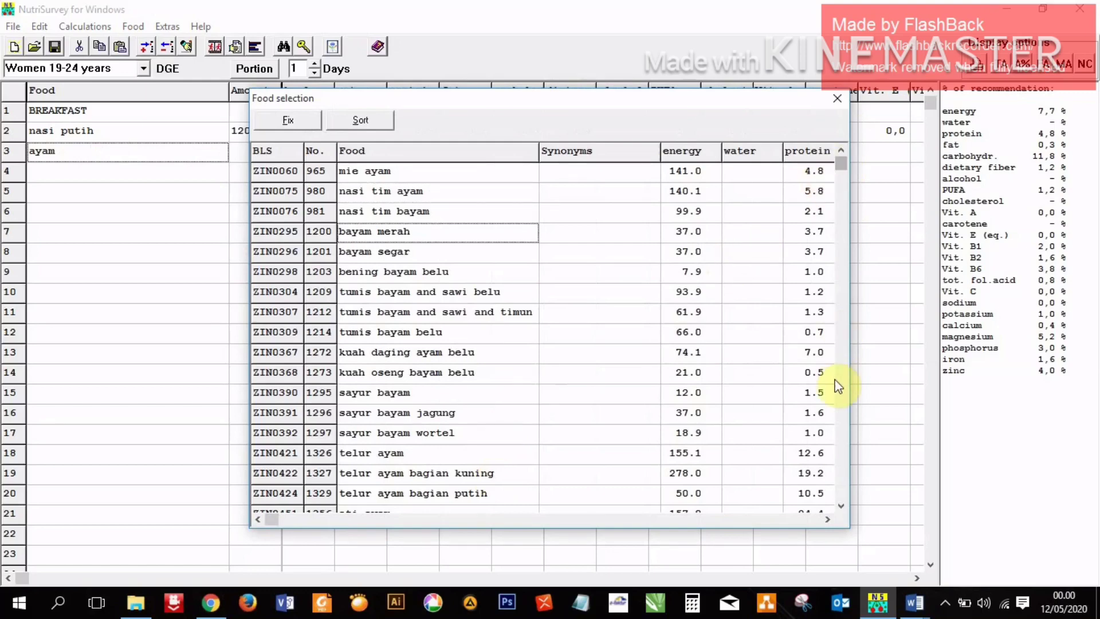
left_click(841, 504)
left_click(840, 504)
left_click(840, 504)
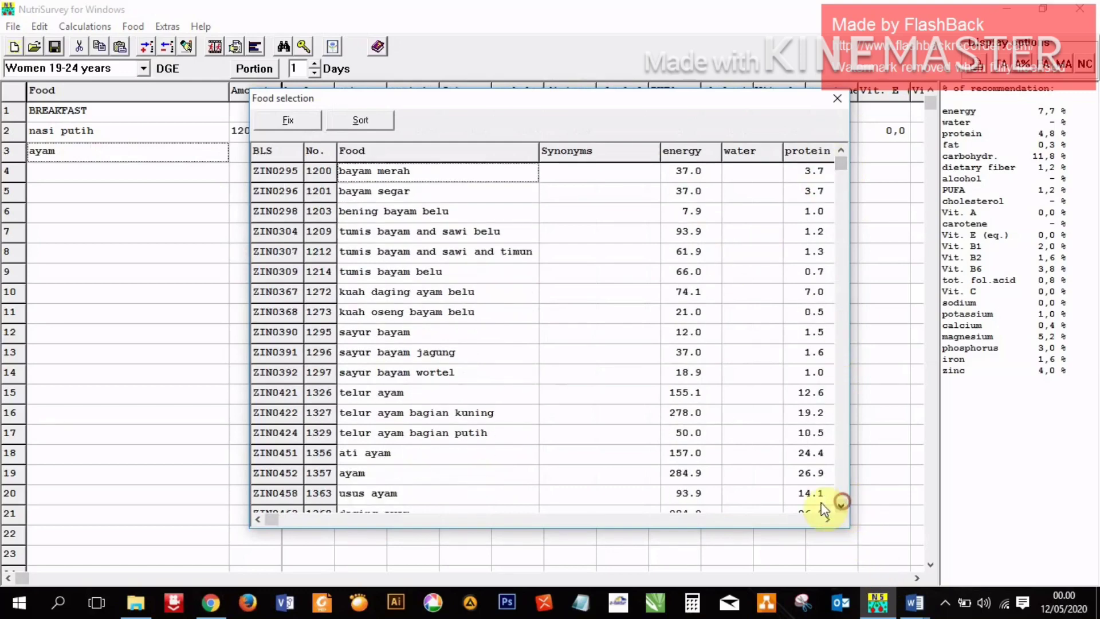
left_click(367, 478)
double_click(368, 484)
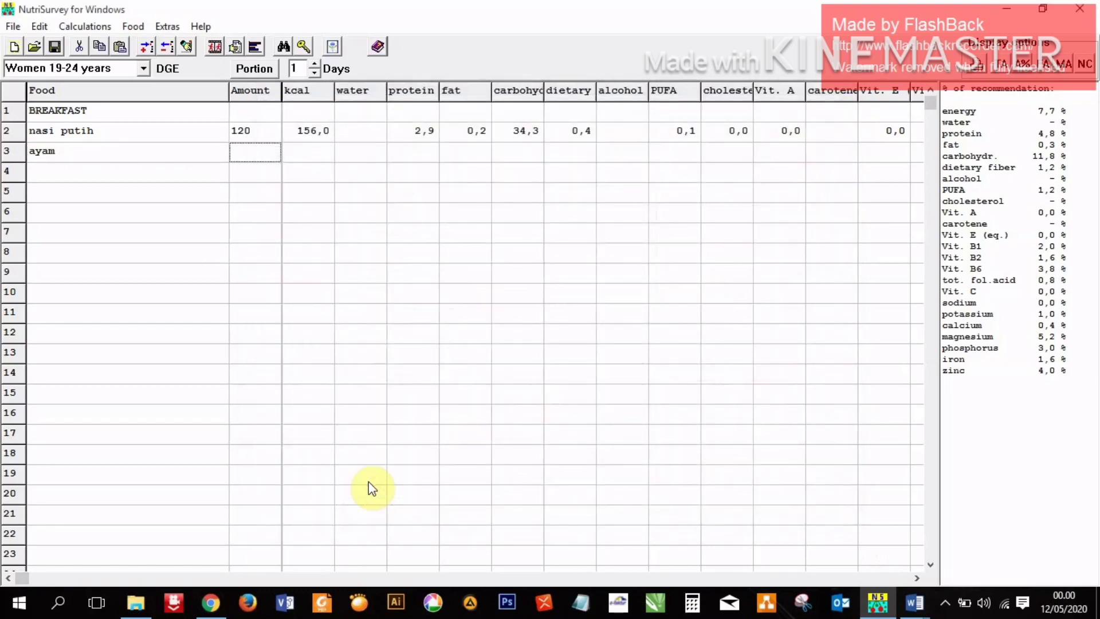
type("50")
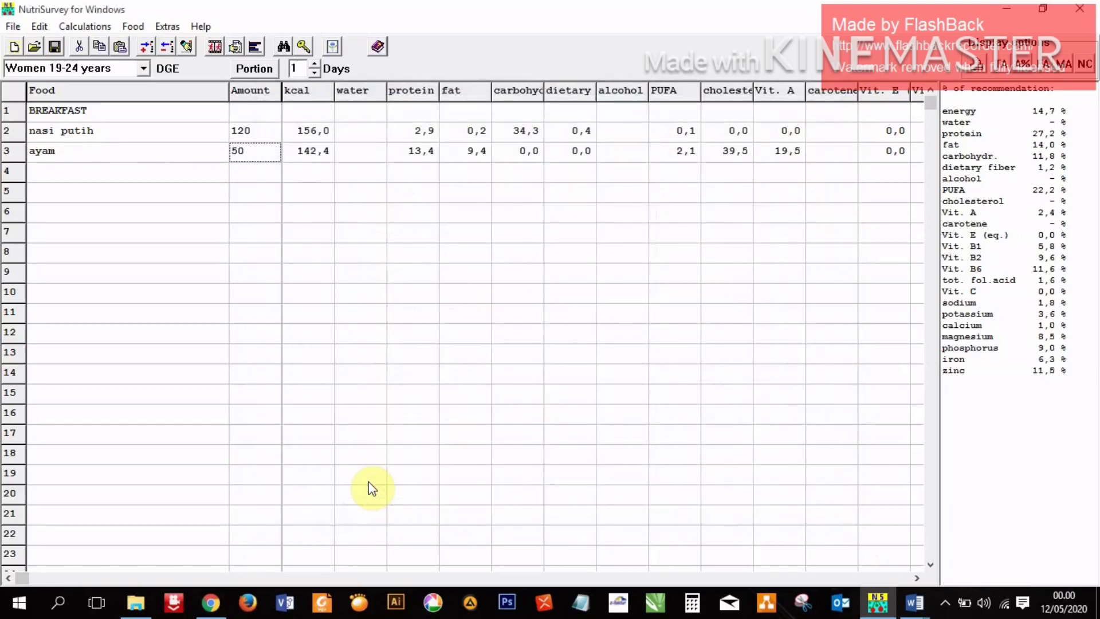
key("BackSpace")
key("BackSpace")
type("40")
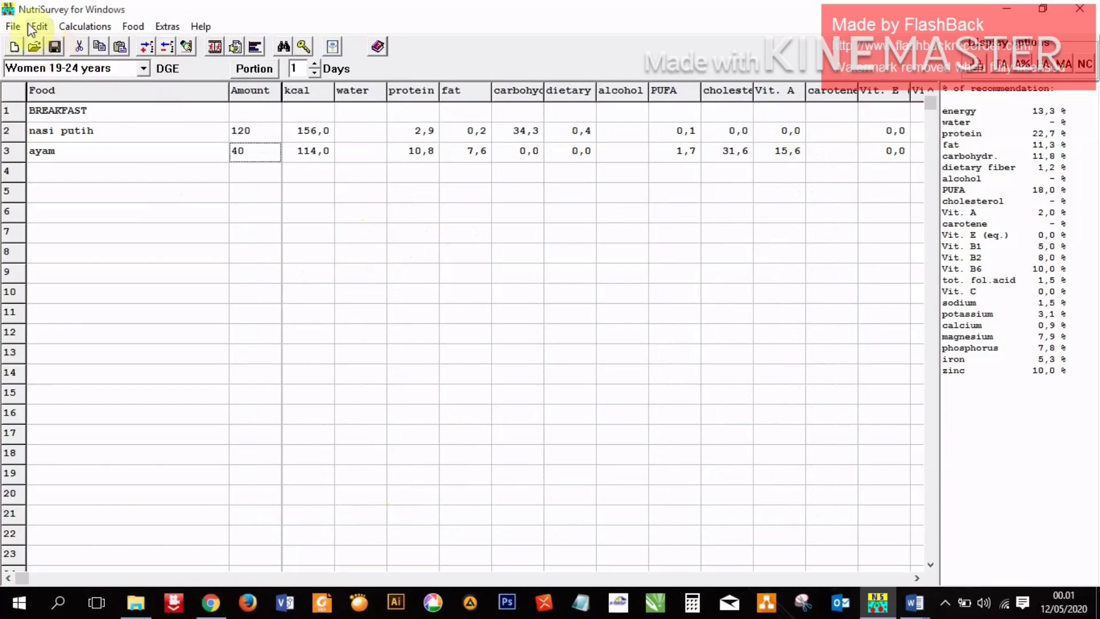
- Save the food record as a plan file on Local Disk (C:), using the respondent's first name as the file name
left_click(12, 27)
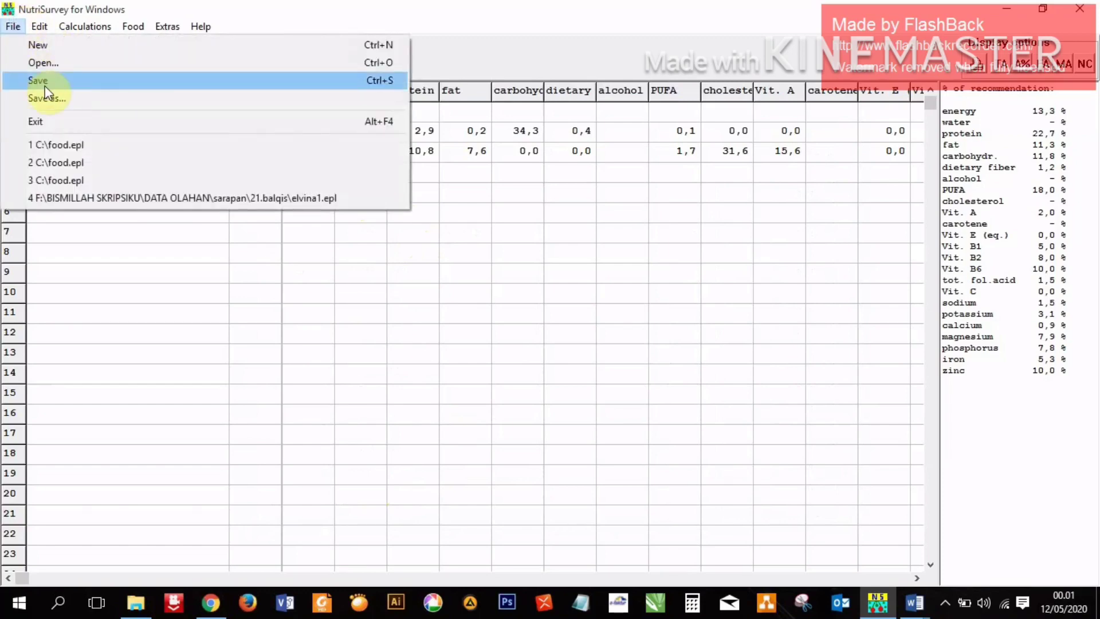
left_click(54, 274)
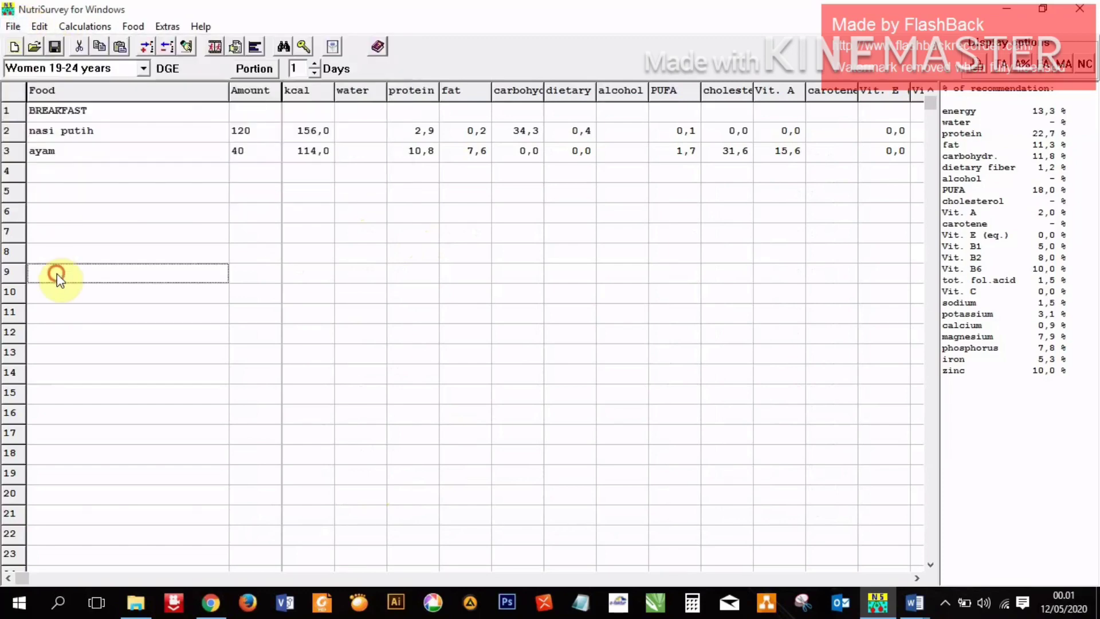
left_click(55, 47)
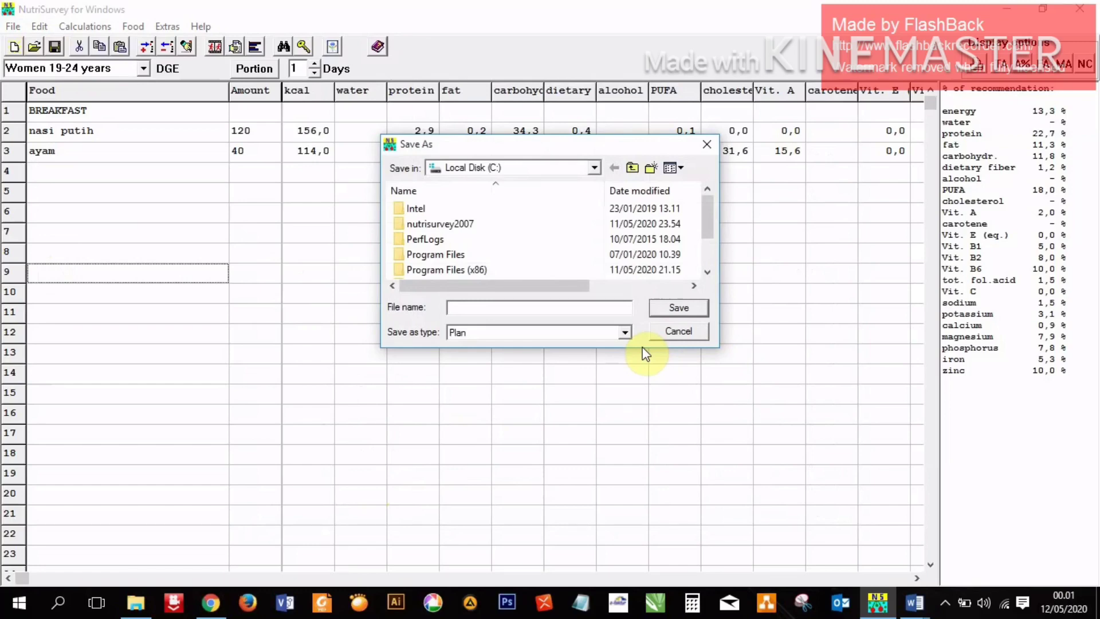
type("ria")
key("Return")
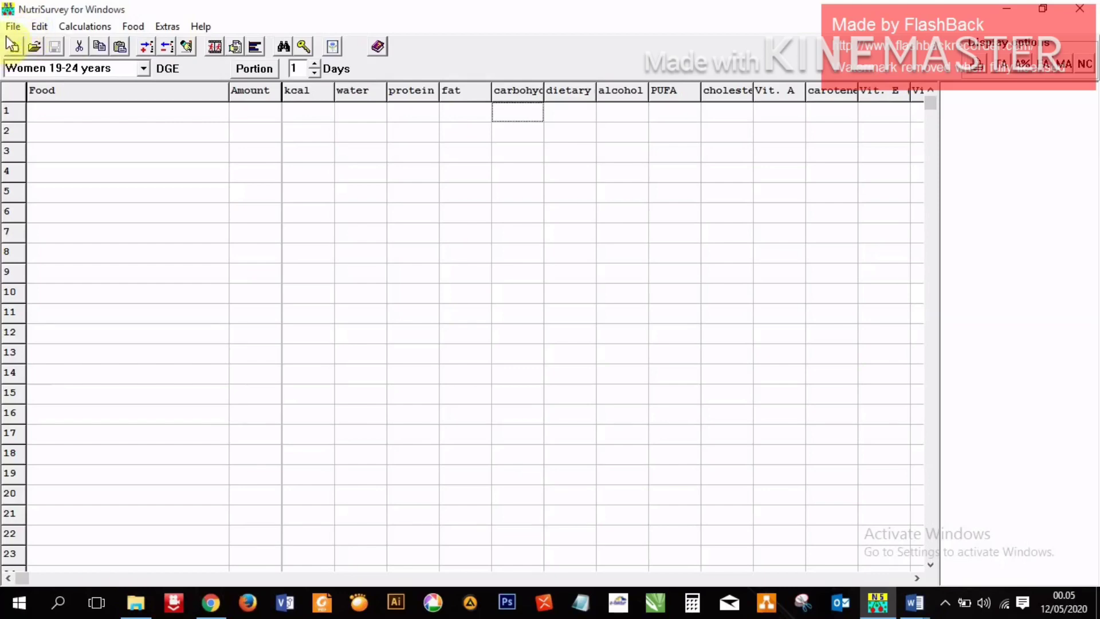
- Open the saved plan food.epl from Local Disk (C:)
left_click(32, 47)
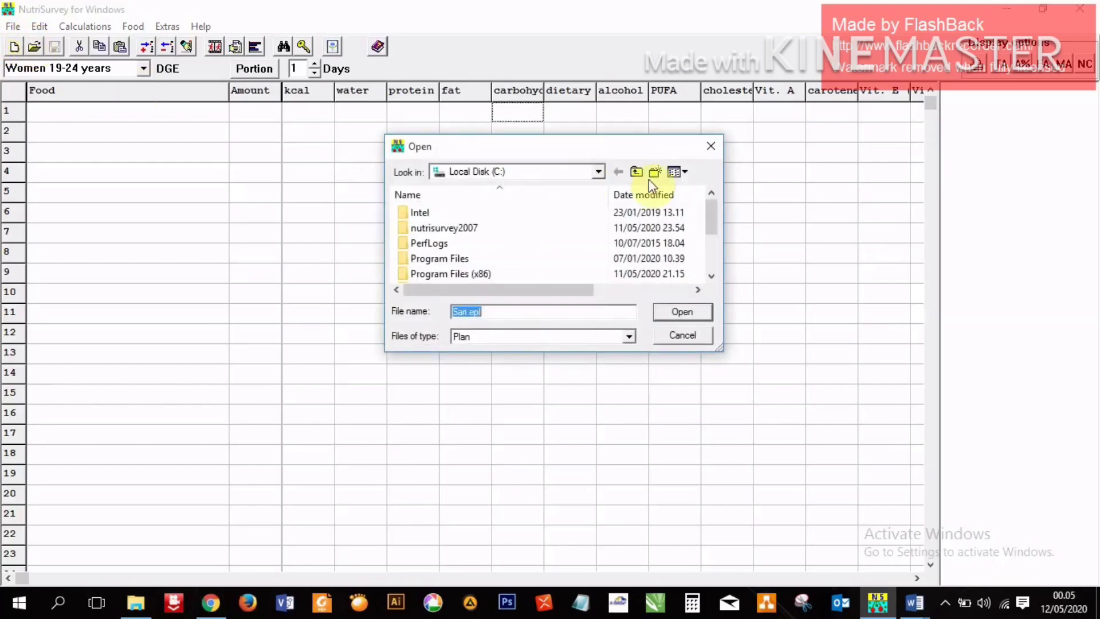
left_click_drag(709, 217, 648, 239)
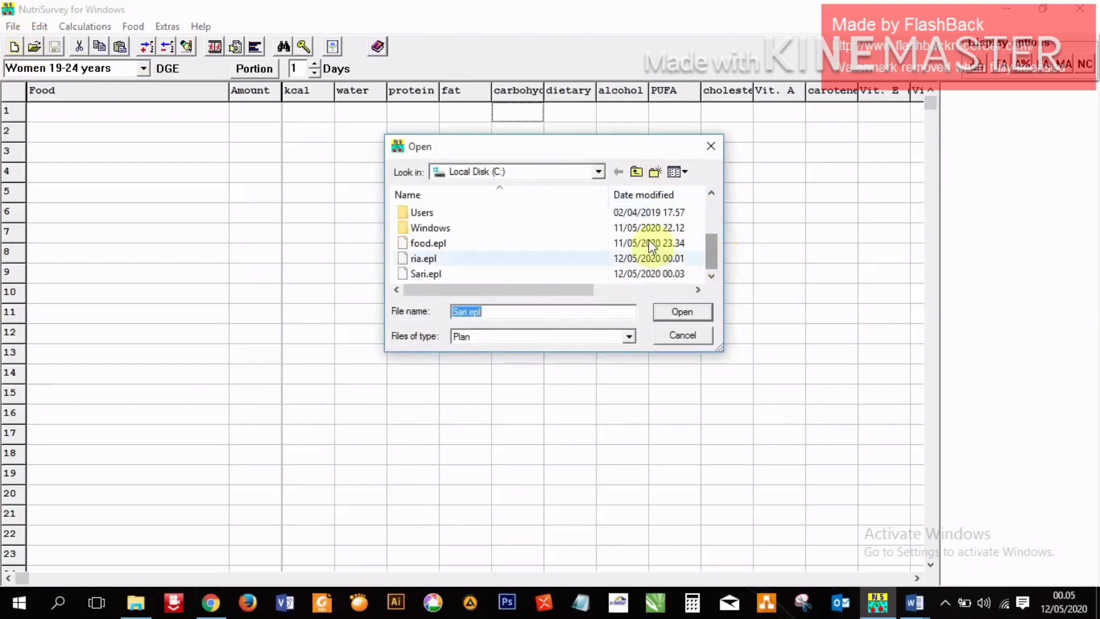
left_click(484, 243)
left_click(702, 308)
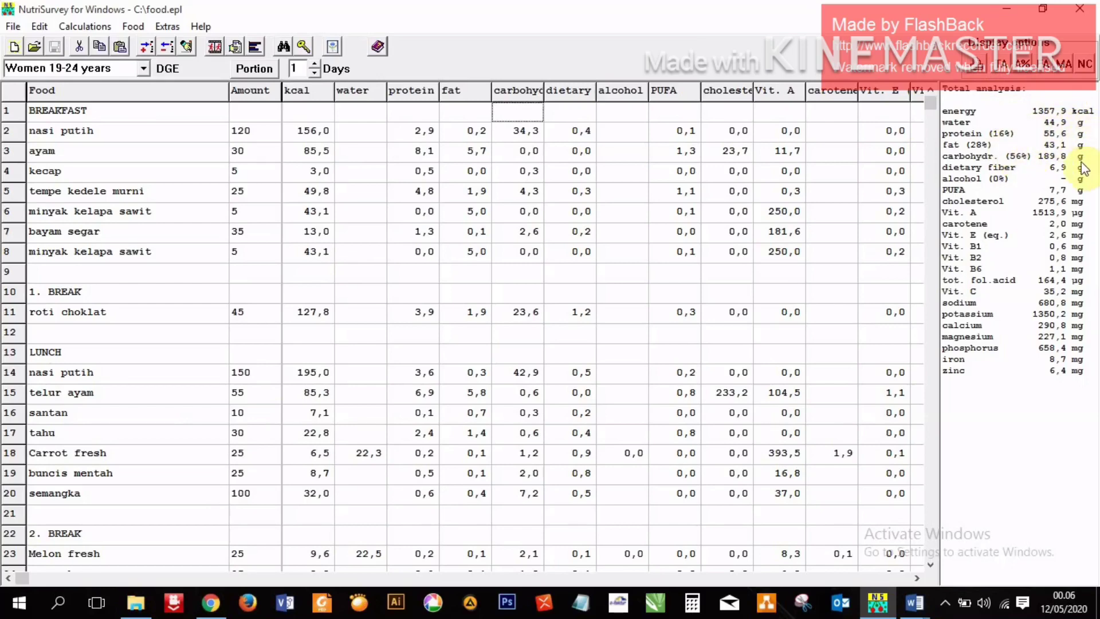
- View the nutrient intake as a percentage of the recommendation, and return to the total analysis
left_click(1019, 68)
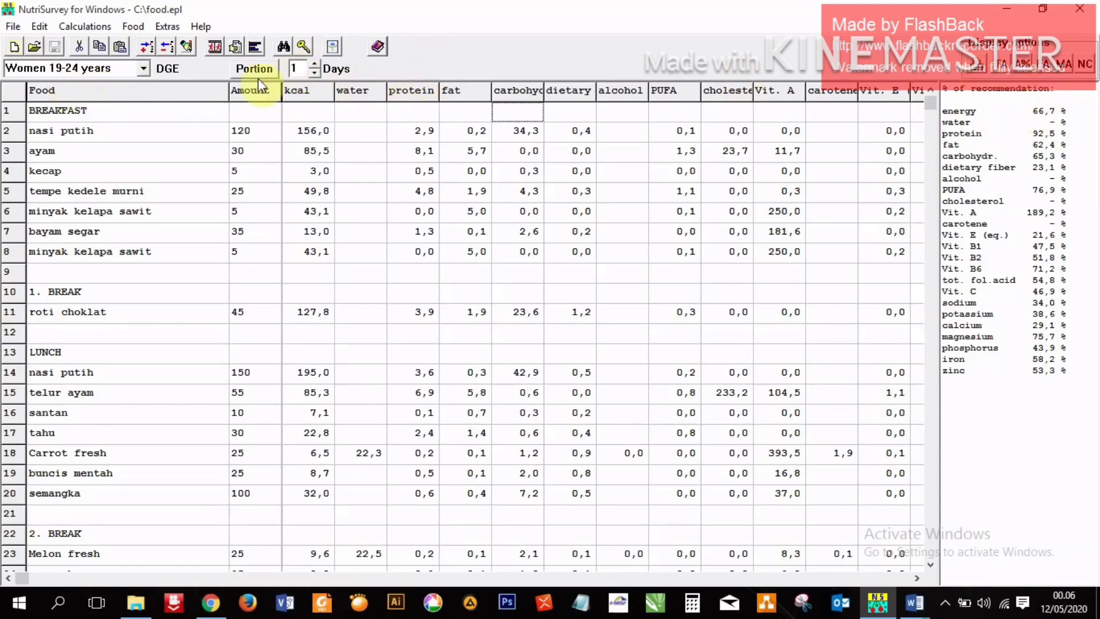
left_click(1003, 64)
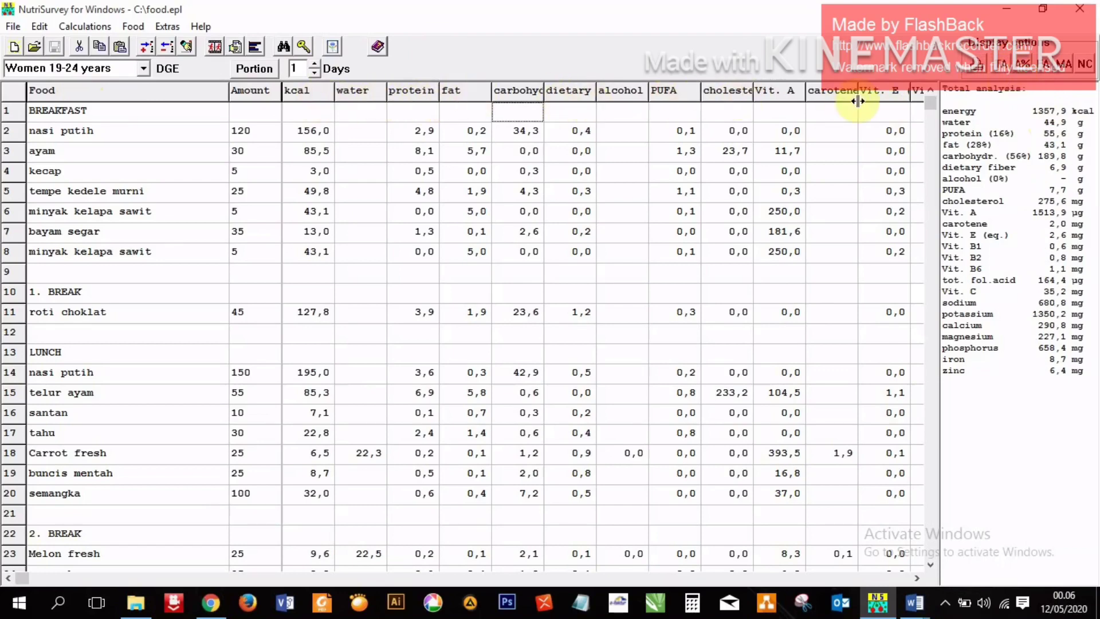
- Add sucrose to the end of the selected nutrients and apply the nutrient selection
left_click(168, 26)
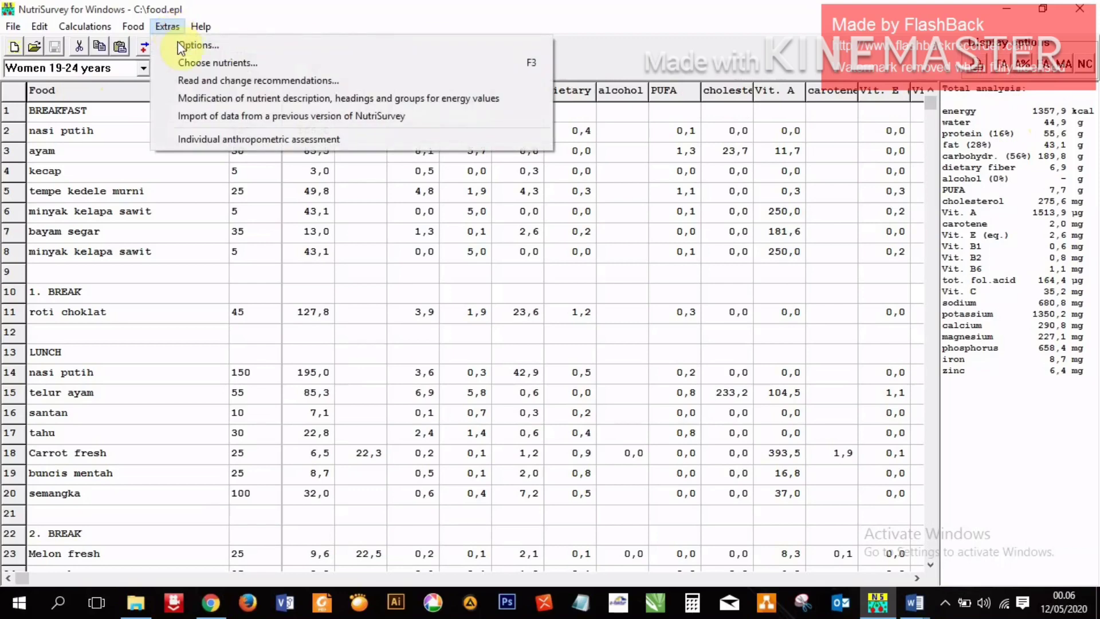
left_click(185, 62)
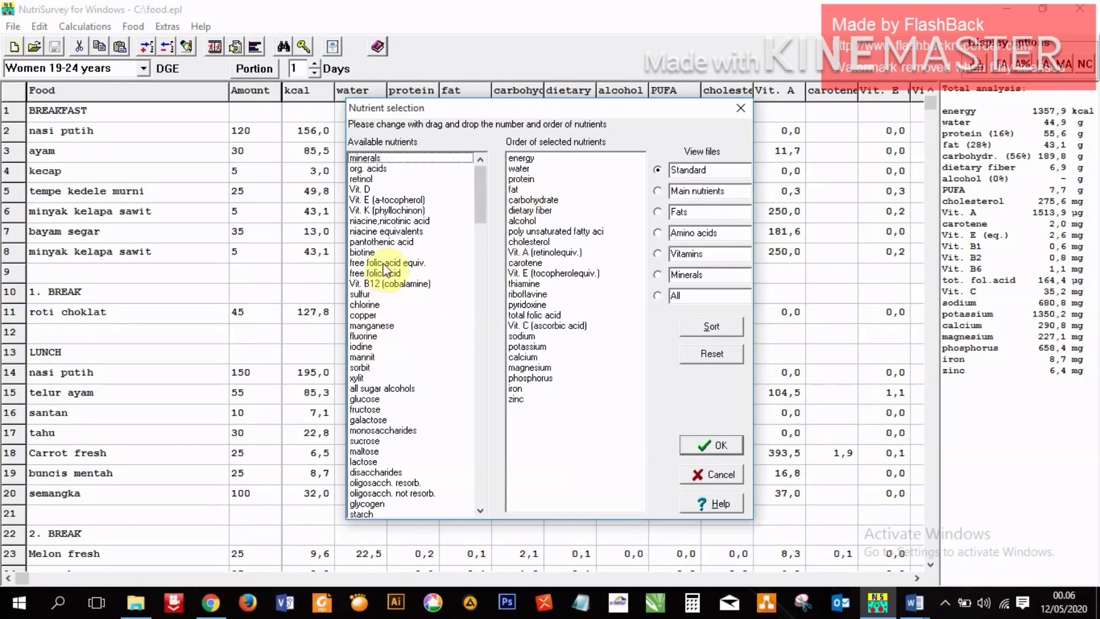
left_click(367, 441)
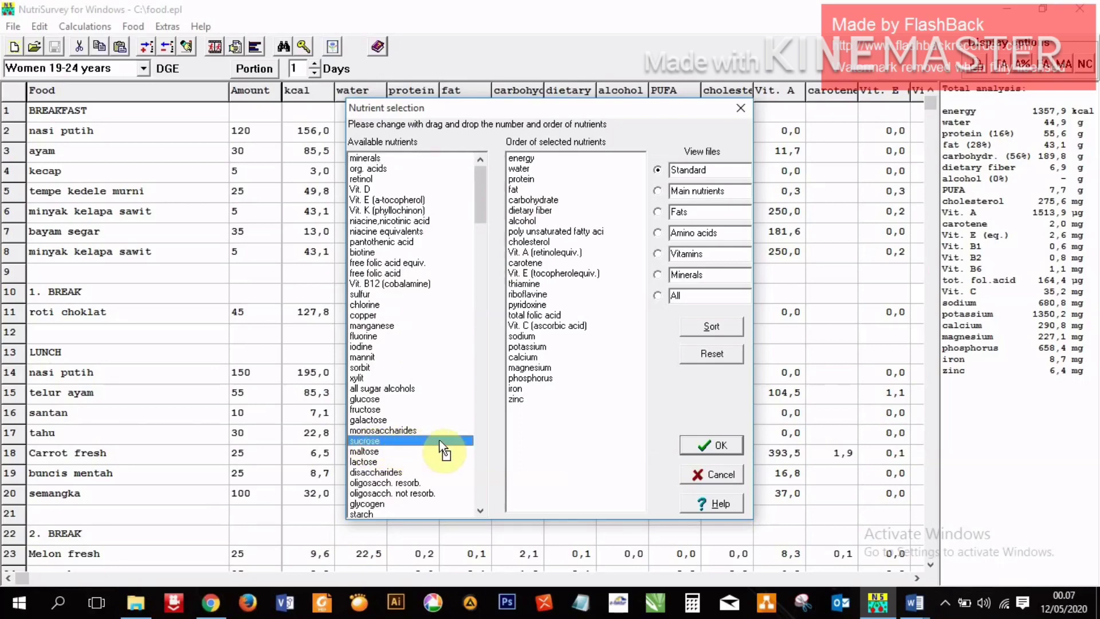
left_click_drag(438, 441, 533, 424)
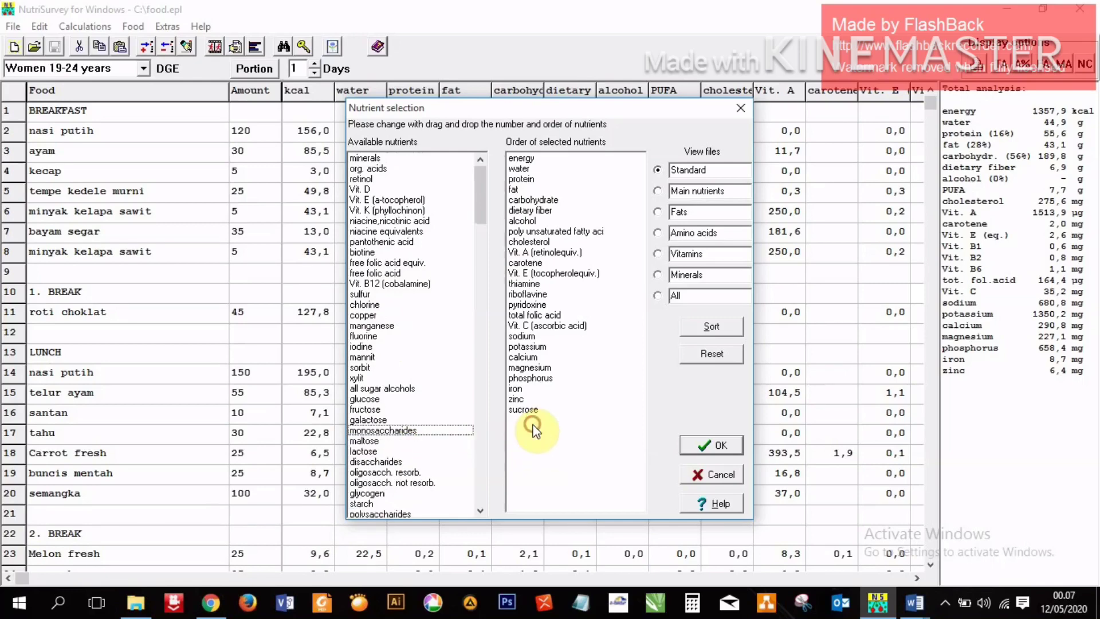
left_click(712, 445)
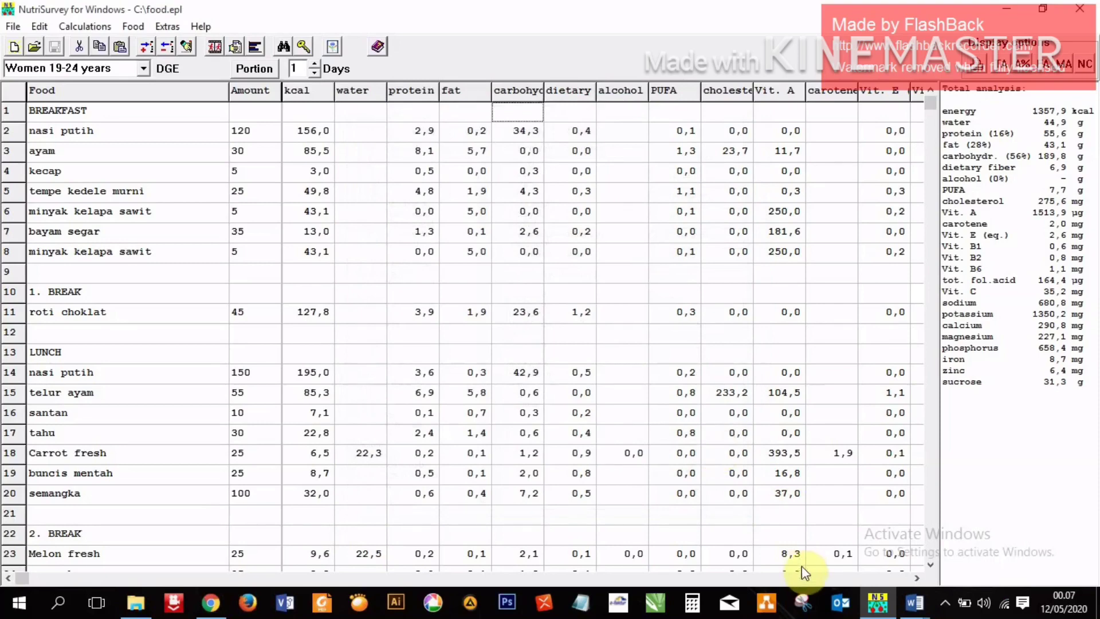
- Examine the sucrose values of the individual foods in the food record table
left_click(916, 577)
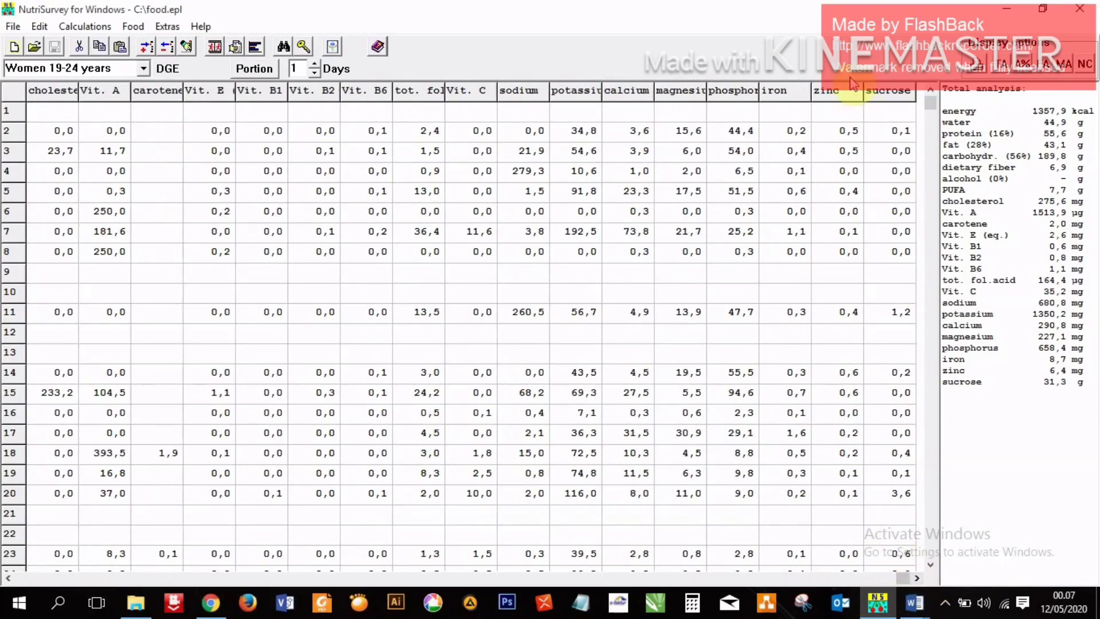
left_click_drag(891, 319, 890, 362)
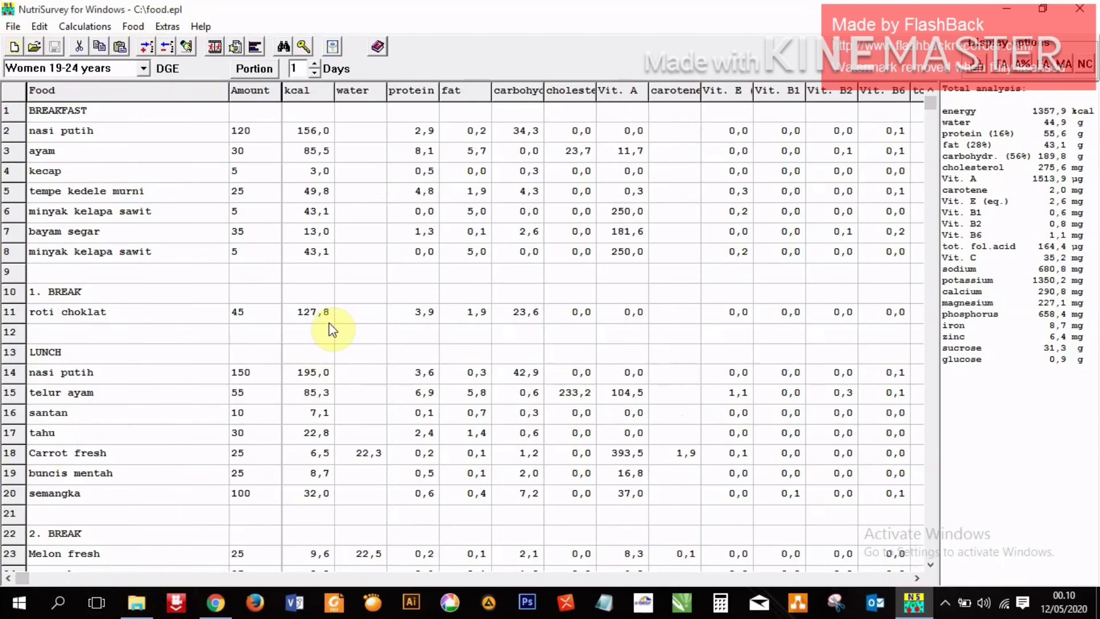
- Generate the printout of the current food record in Word and review its meal analyses and nutrient results
left_click(101, 26)
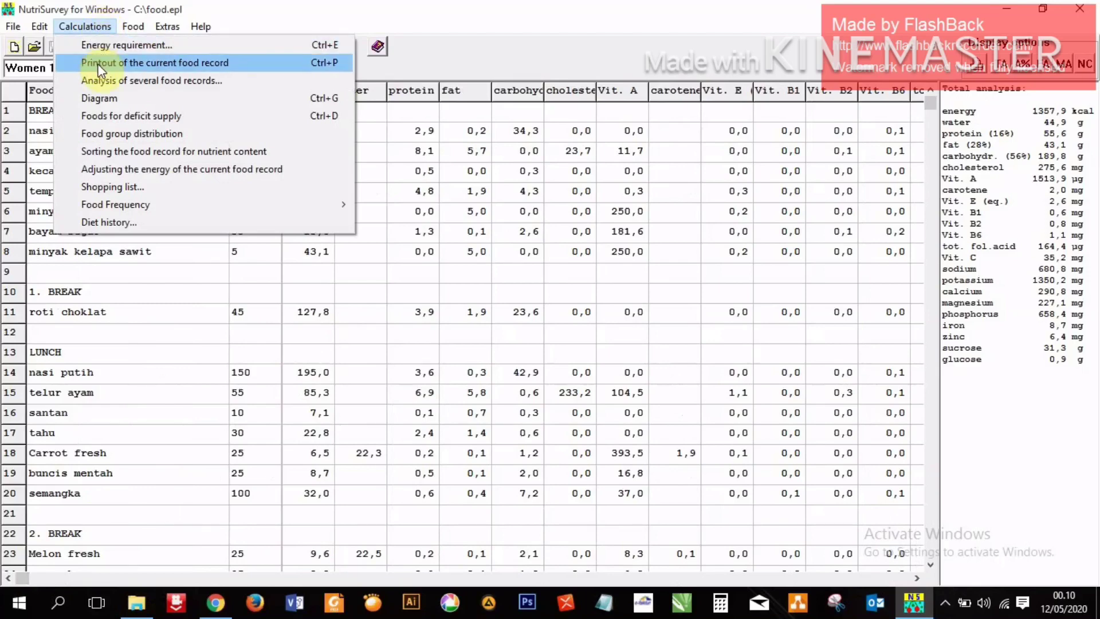
left_click(122, 63)
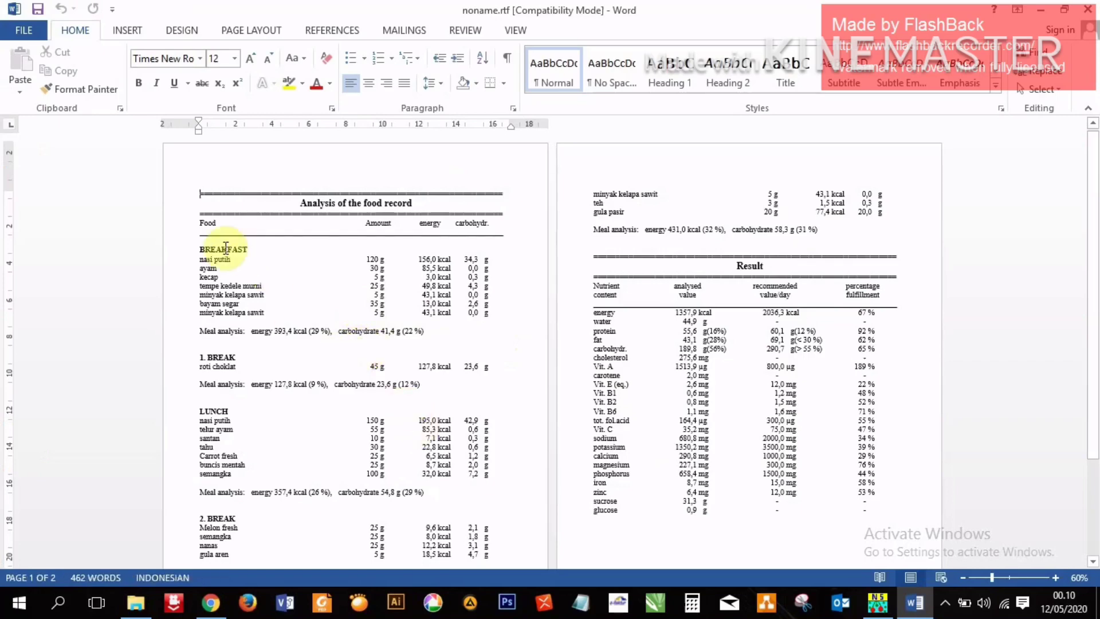
scroll(214, 441, "down", 3)
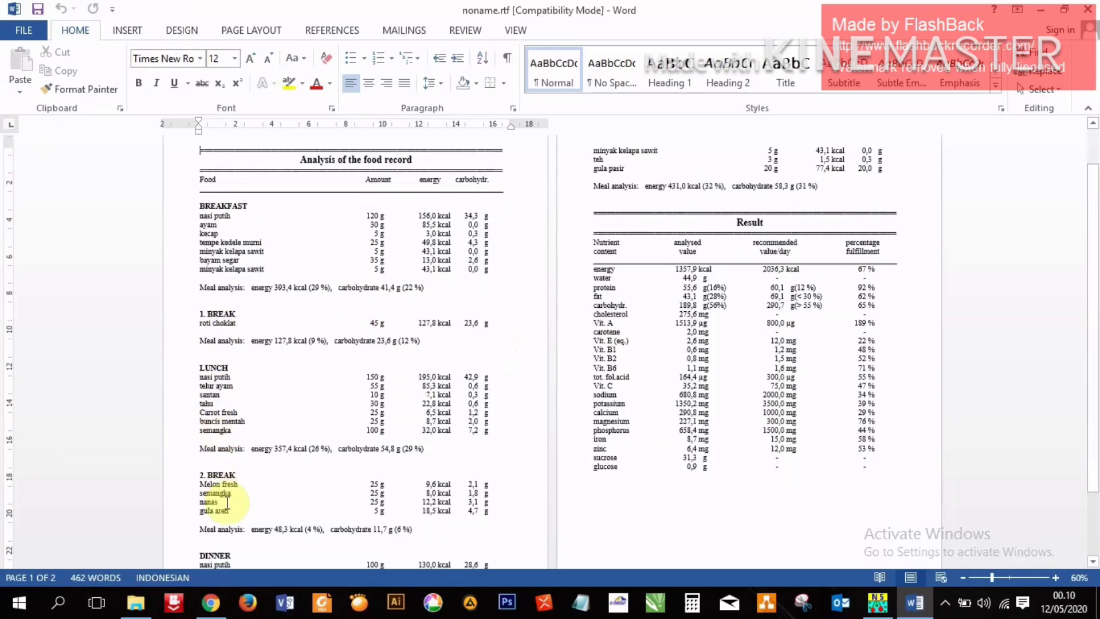
scroll(418, 393, "up", 1)
scroll(423, 392, "down", 2)
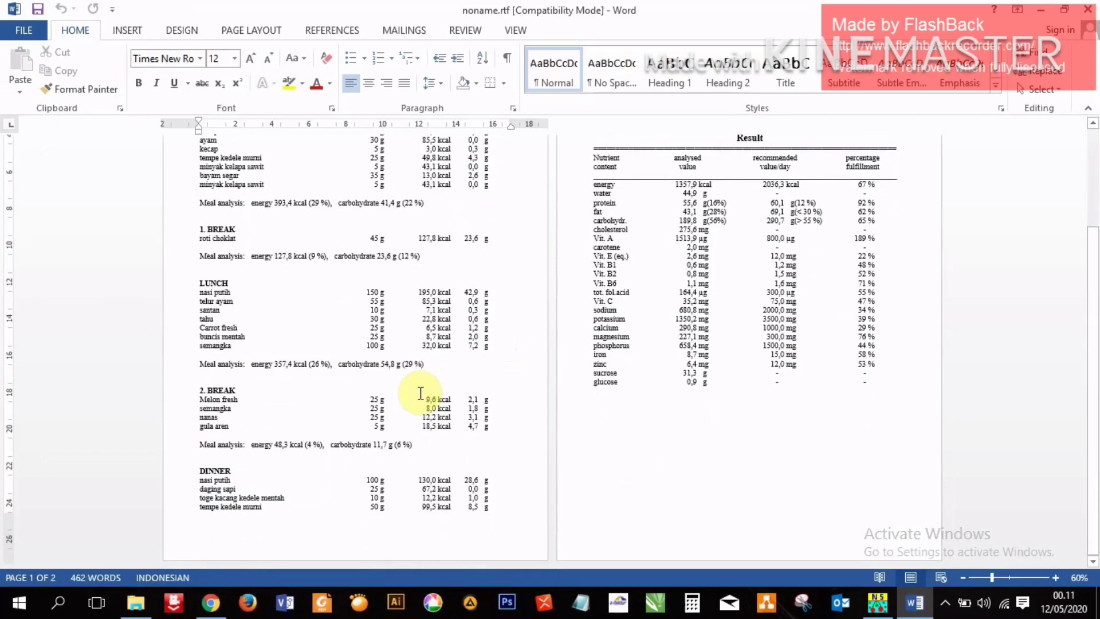
scroll(462, 369, "up", 3)
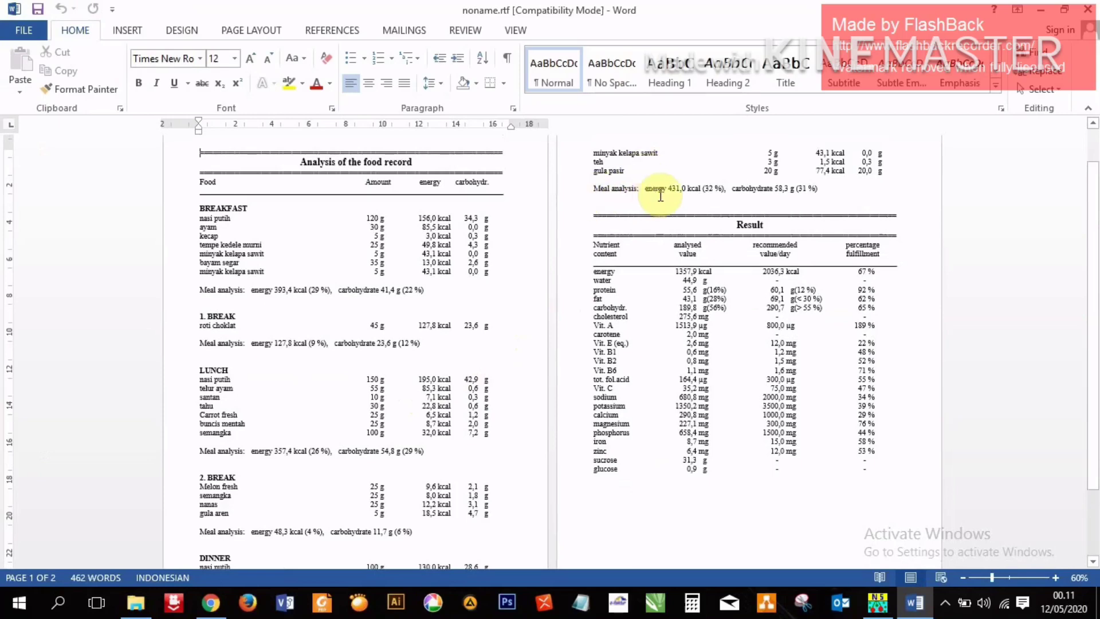
scroll(432, 312, "down", 2)
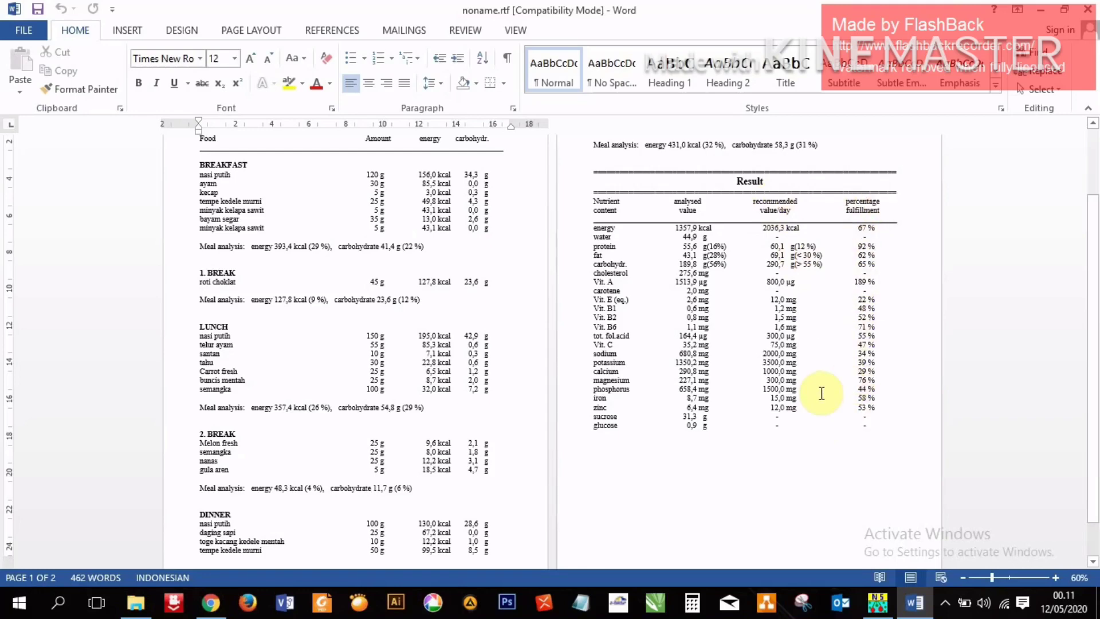
scroll(745, 401, "up", 2)
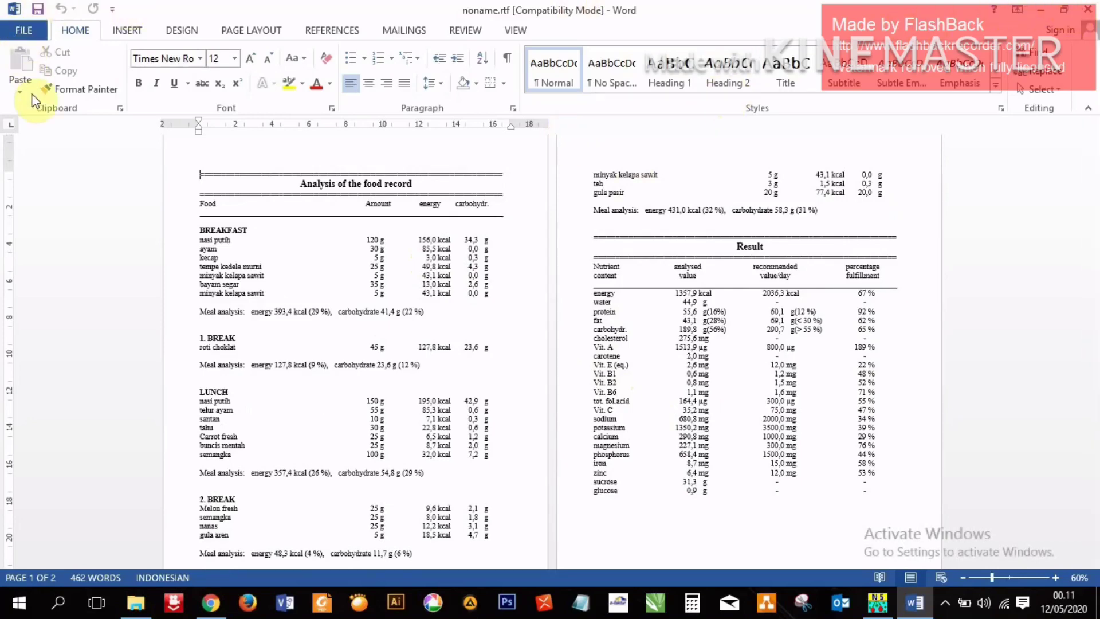
- Start saving the food record analysis report noname.rtf
left_click(24, 29)
left_click(45, 166)
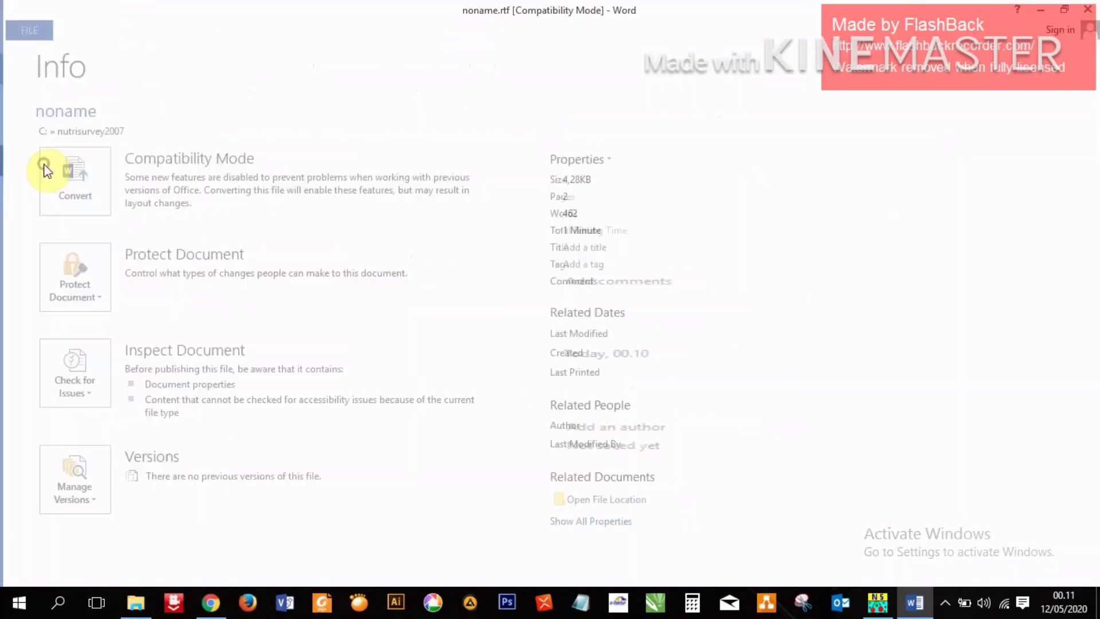